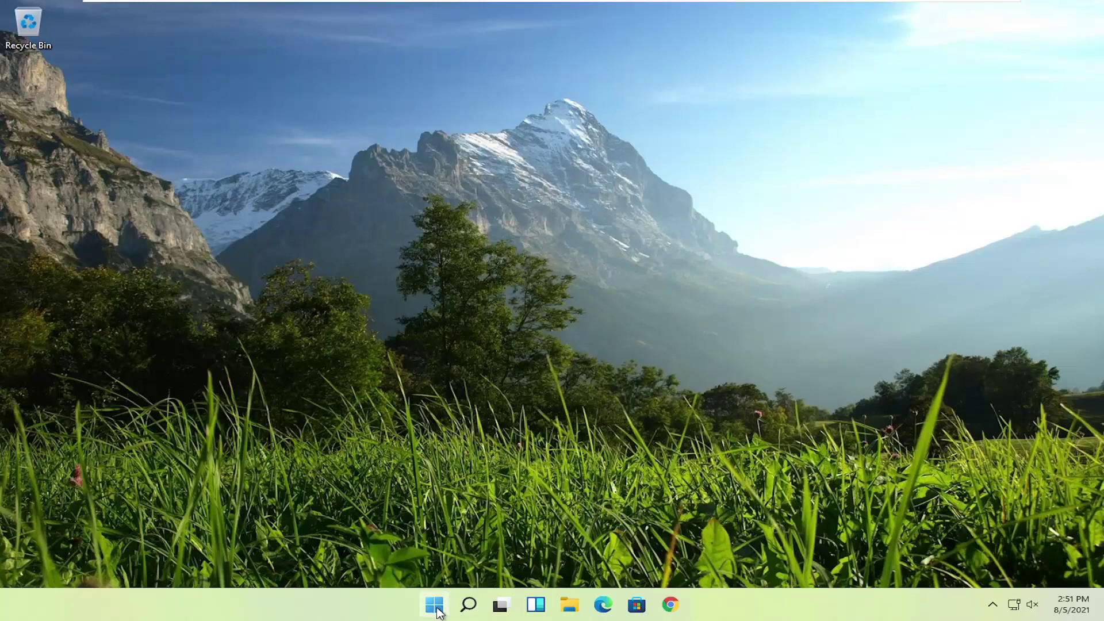
# Open Task Manager and display the list of startup apps.
pyautogui.rightClick(435, 604)
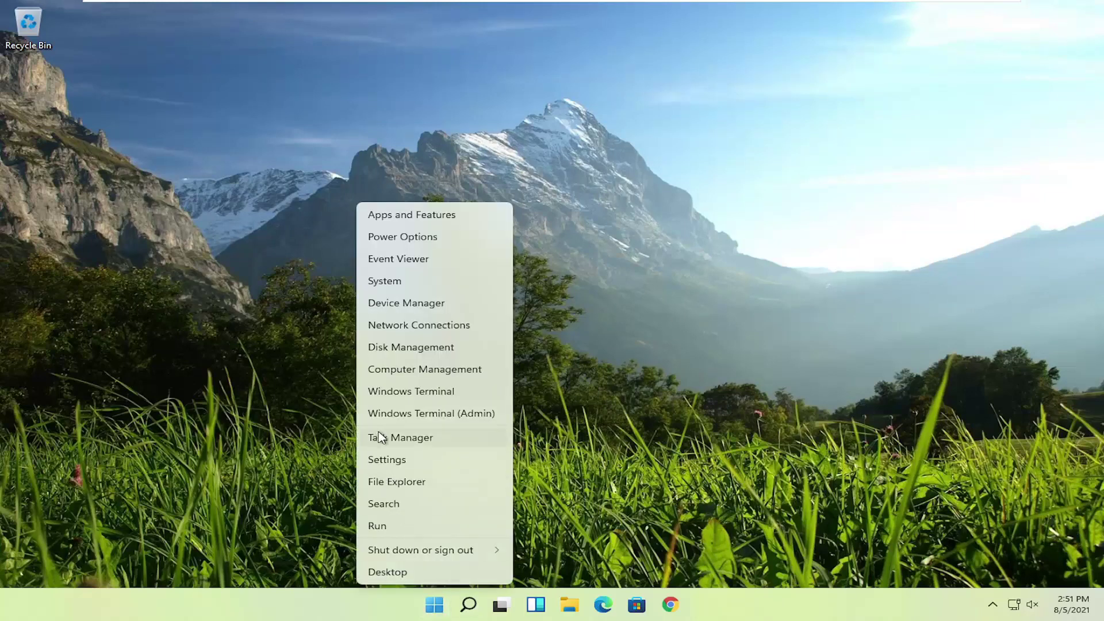
pyautogui.click(421, 438)
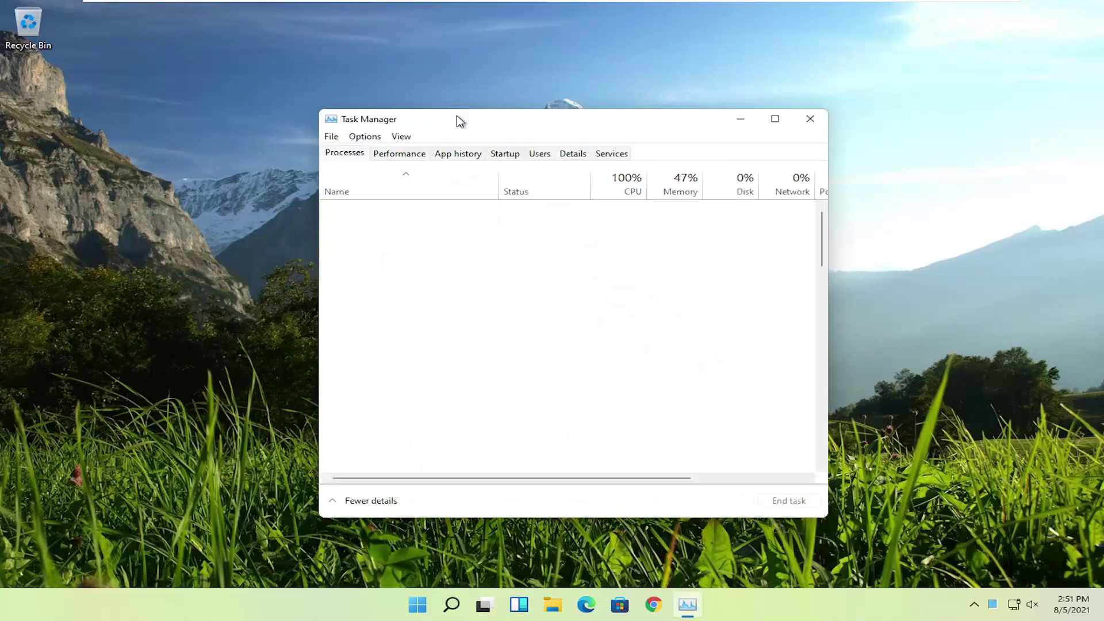
pyautogui.moveTo(460, 121); pyautogui.dragTo(492, 84)
pyautogui.click(522, 115)
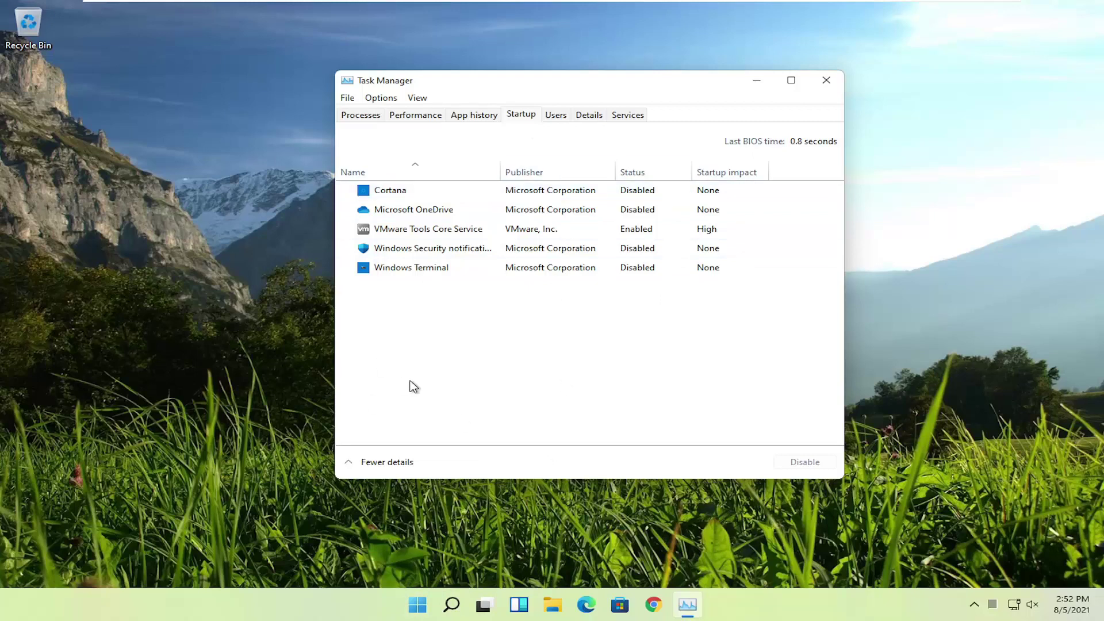
# Review startup entries such as Microsoft OneDrive and the Windows Security notification item, and close Task Manager.
pyautogui.click(452, 604)
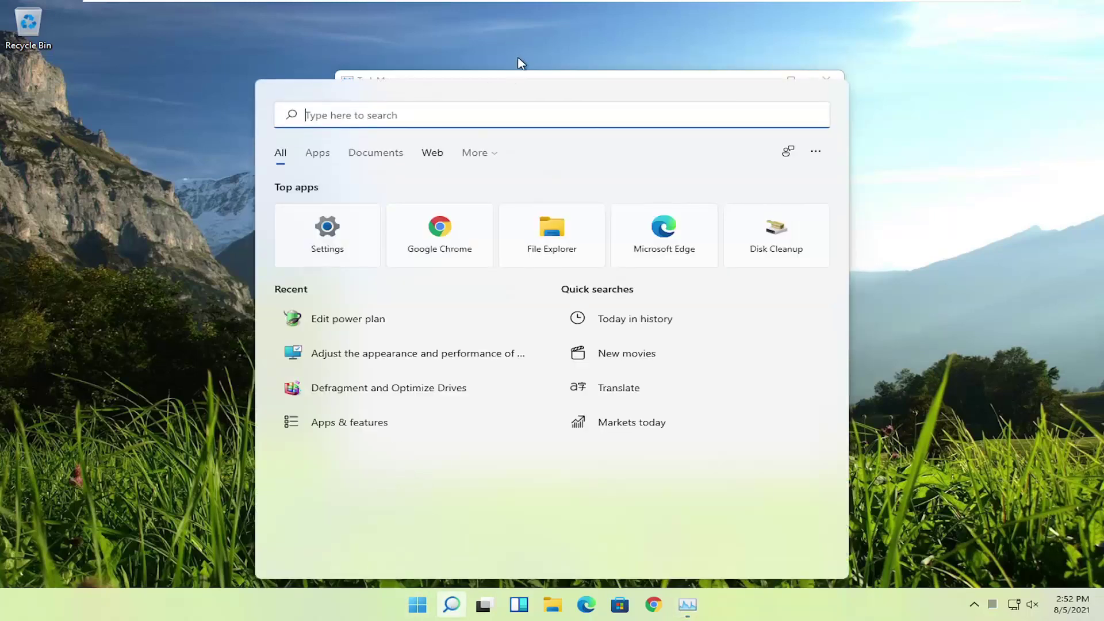
pyautogui.click(504, 76)
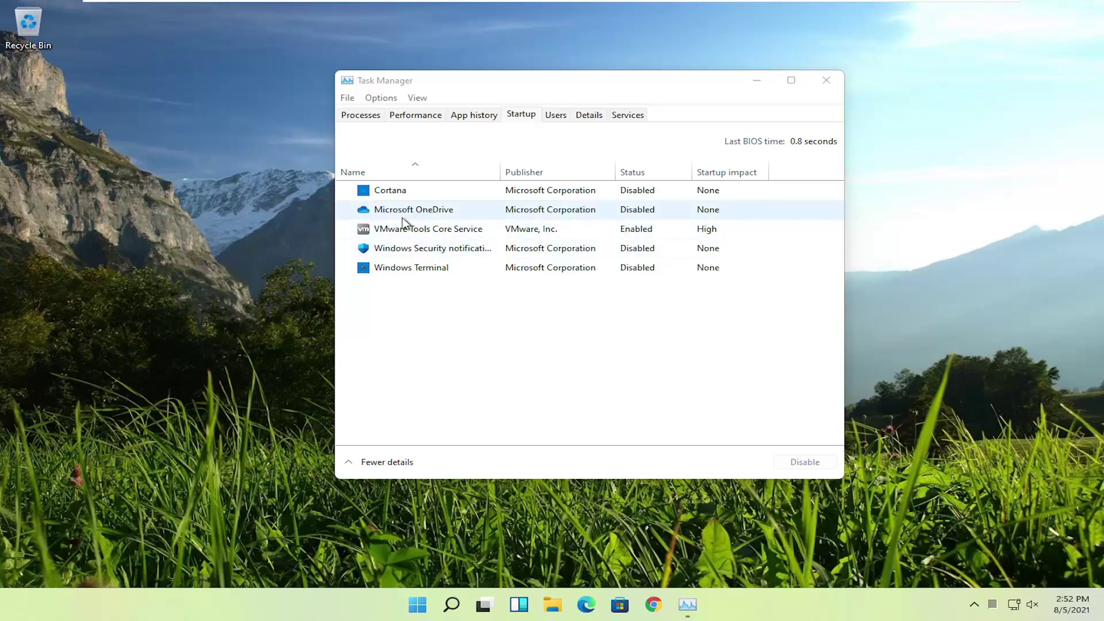
pyautogui.click(447, 212)
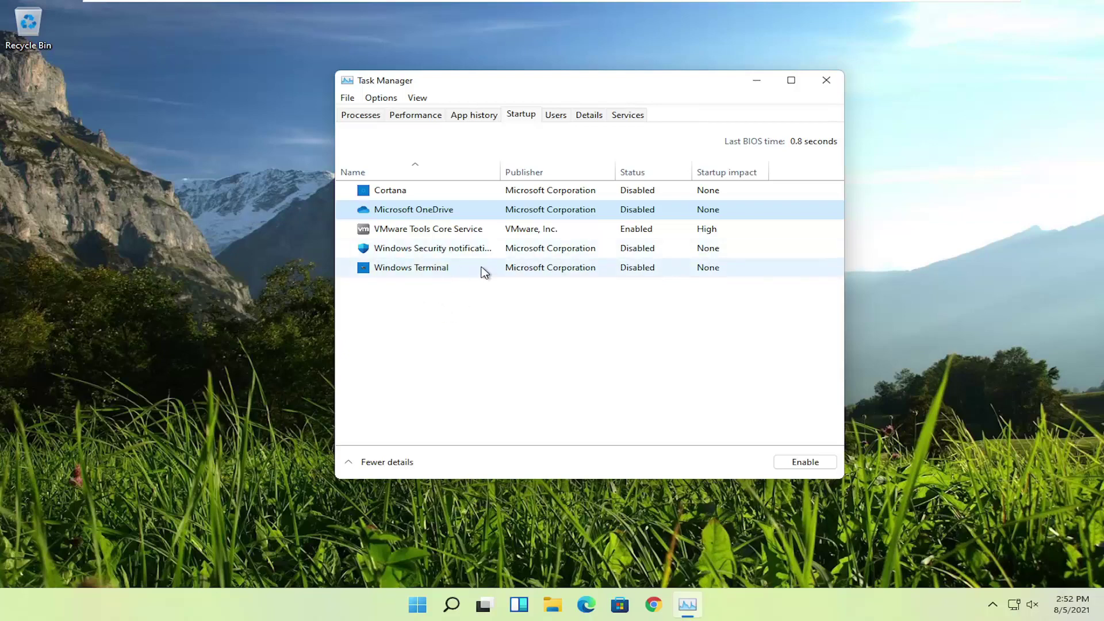
pyautogui.click(463, 251)
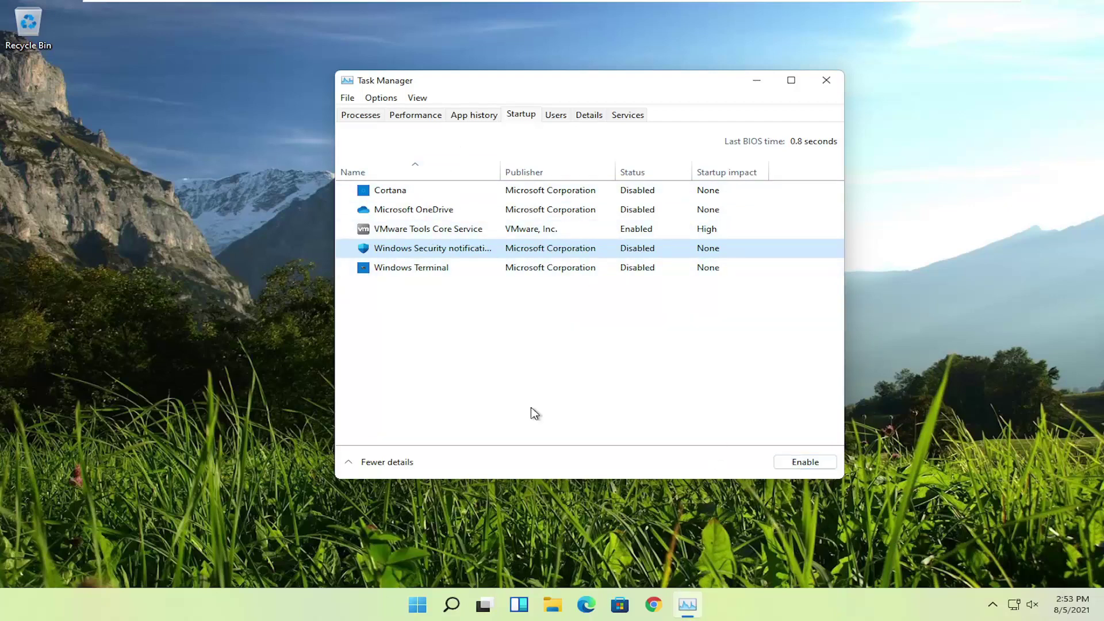
pyautogui.click(826, 80)
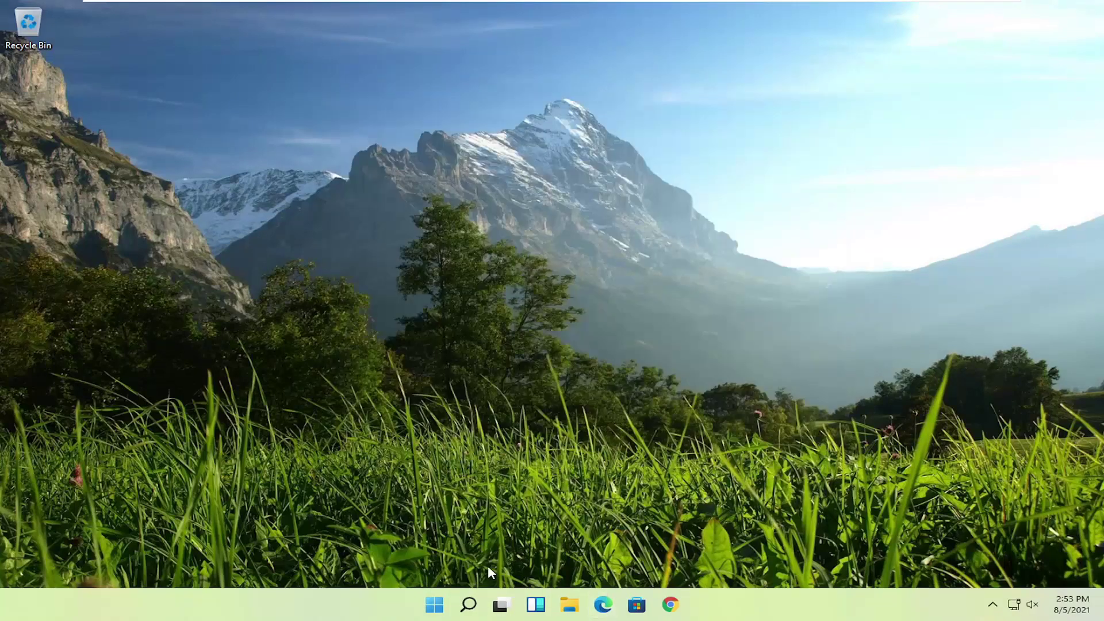
# Search Windows for "apps", look through the installed programs in Apps & features, and close Settings.
pyautogui.click(468, 605)
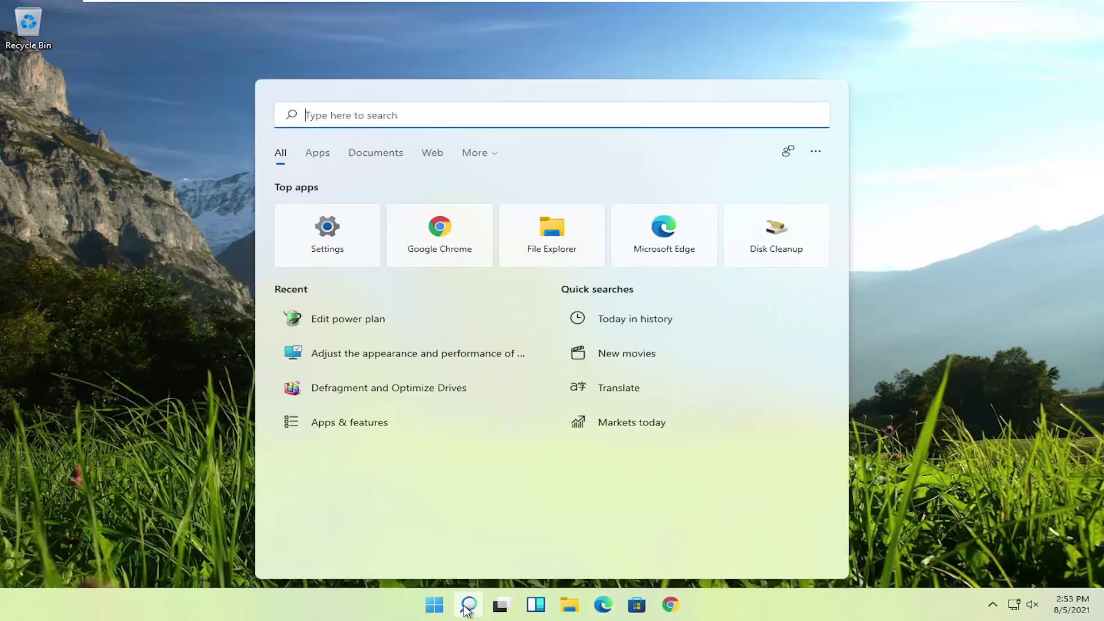
pyautogui.write('apps')
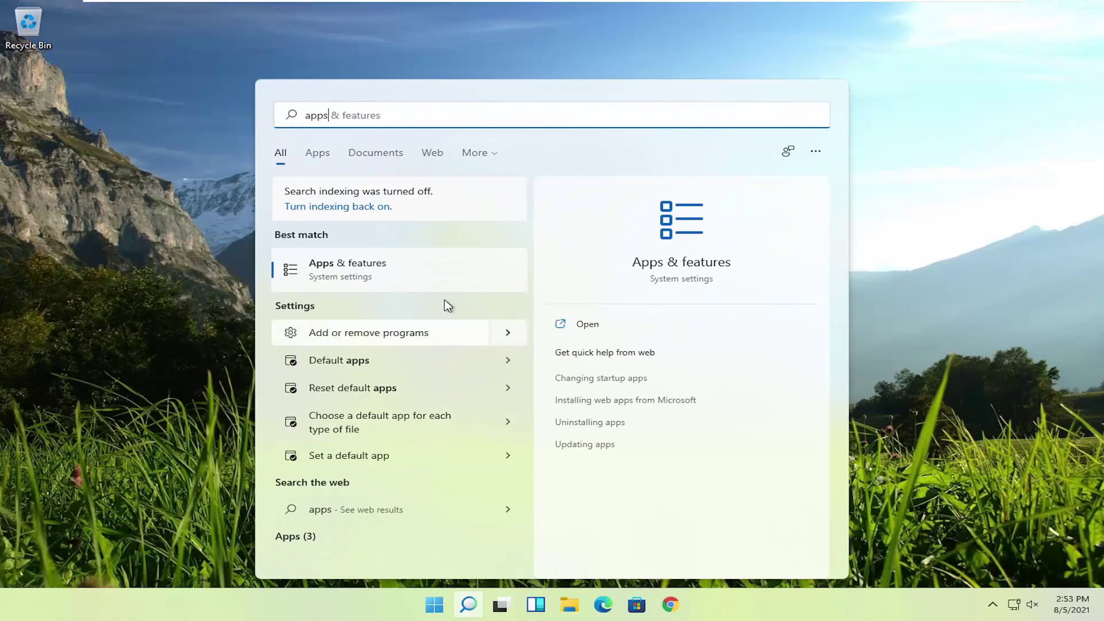
pyautogui.click(360, 275)
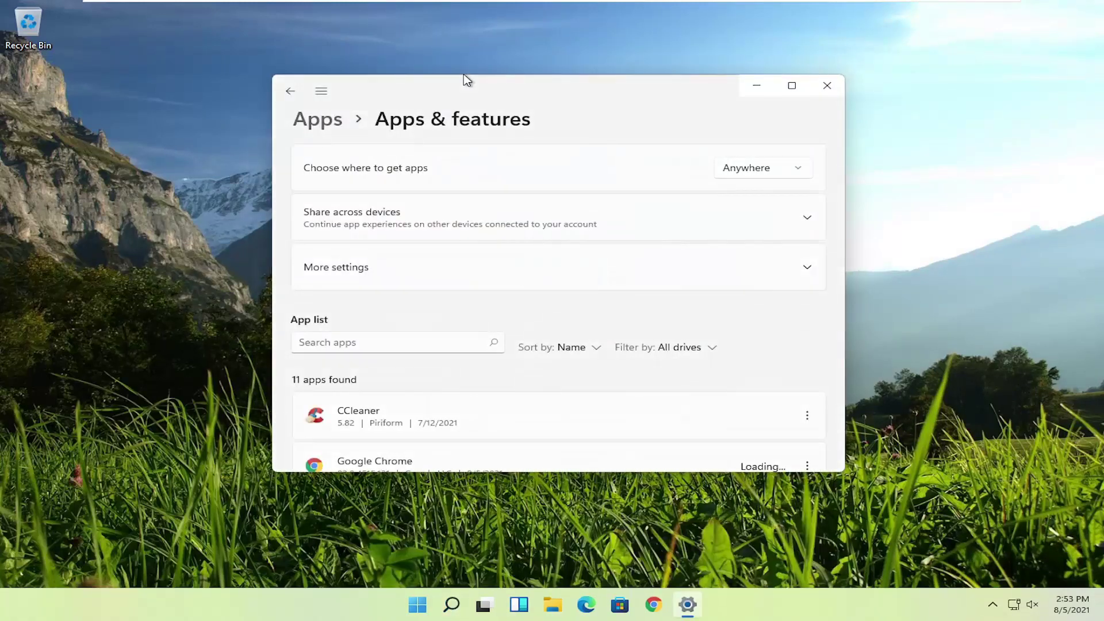
pyautogui.scroll(-3, 515, 276)
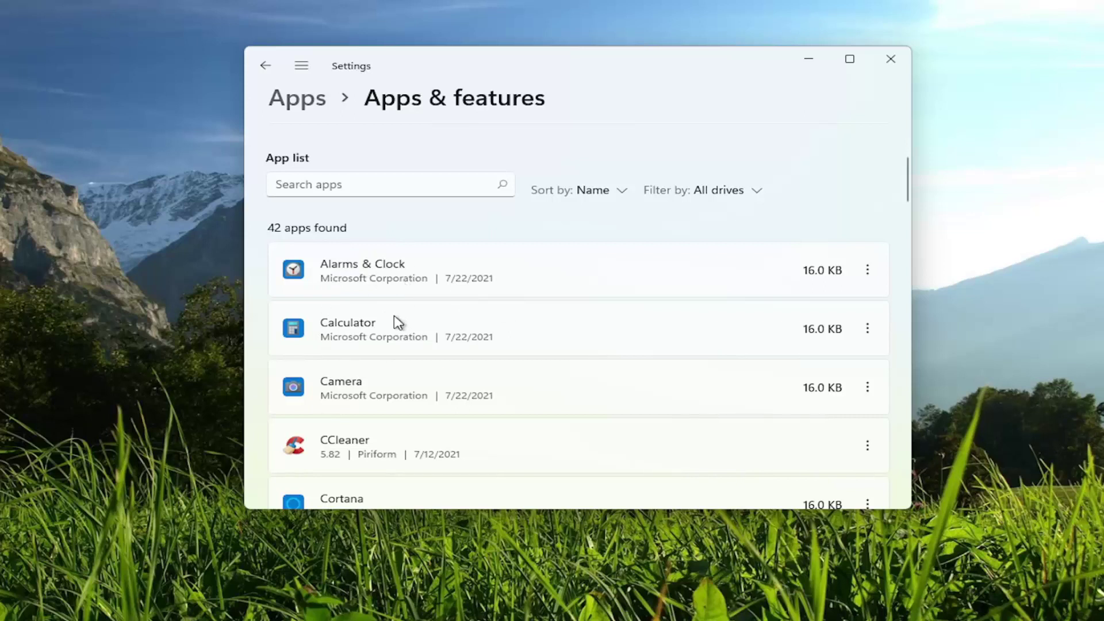
pyautogui.scroll(-3, 356, 320)
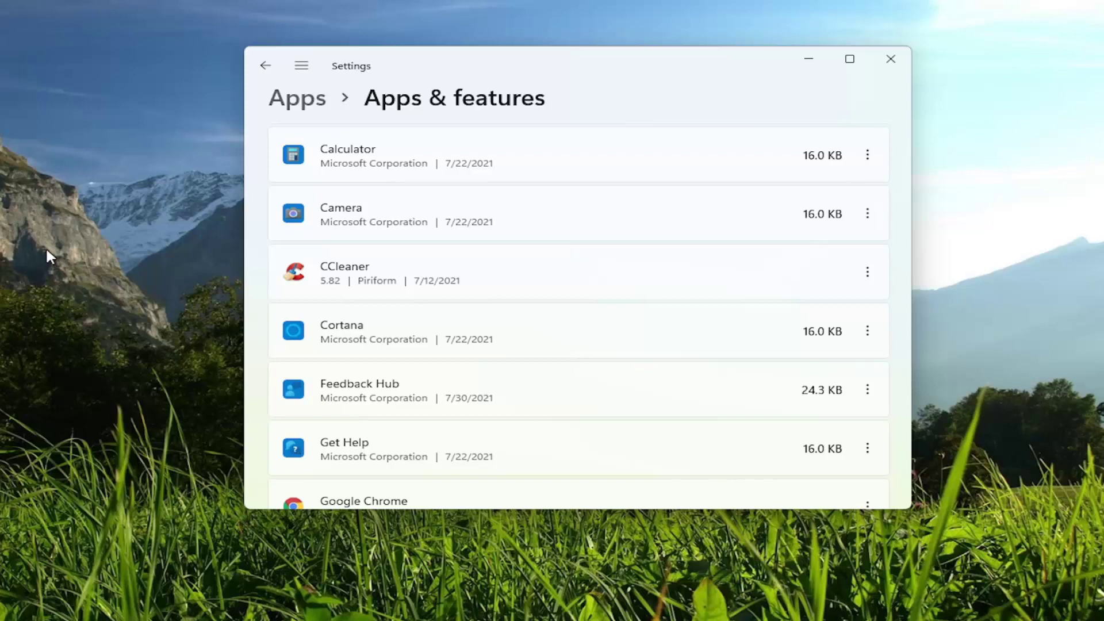
pyautogui.click(889, 61)
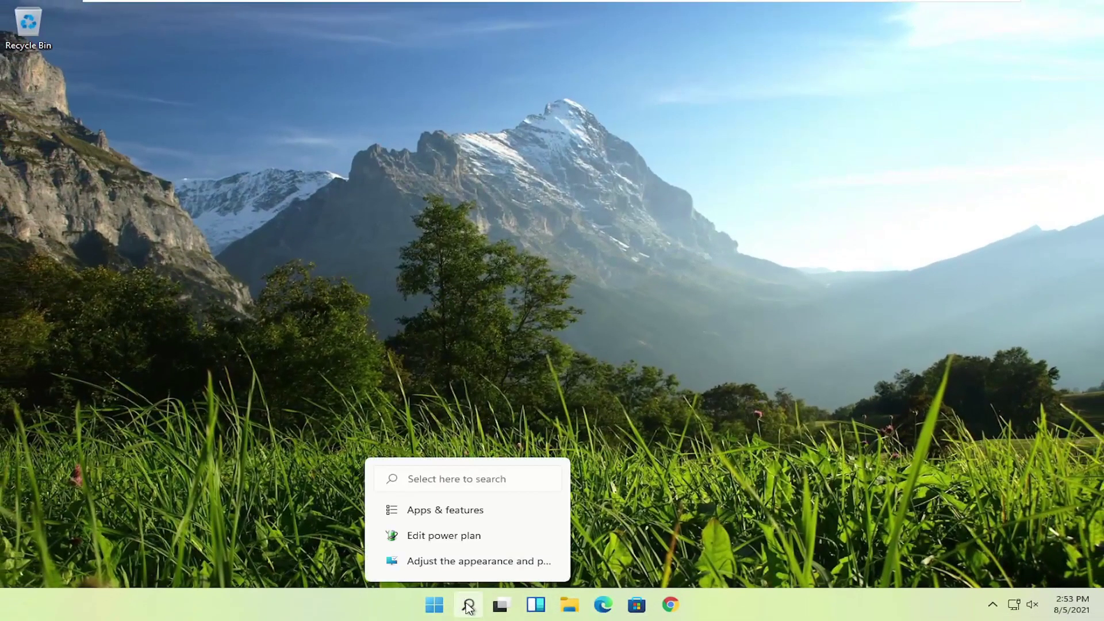
# Search Windows for "power" and open the Edit power plan settings.
pyautogui.click(469, 606)
pyautogui.write('p')
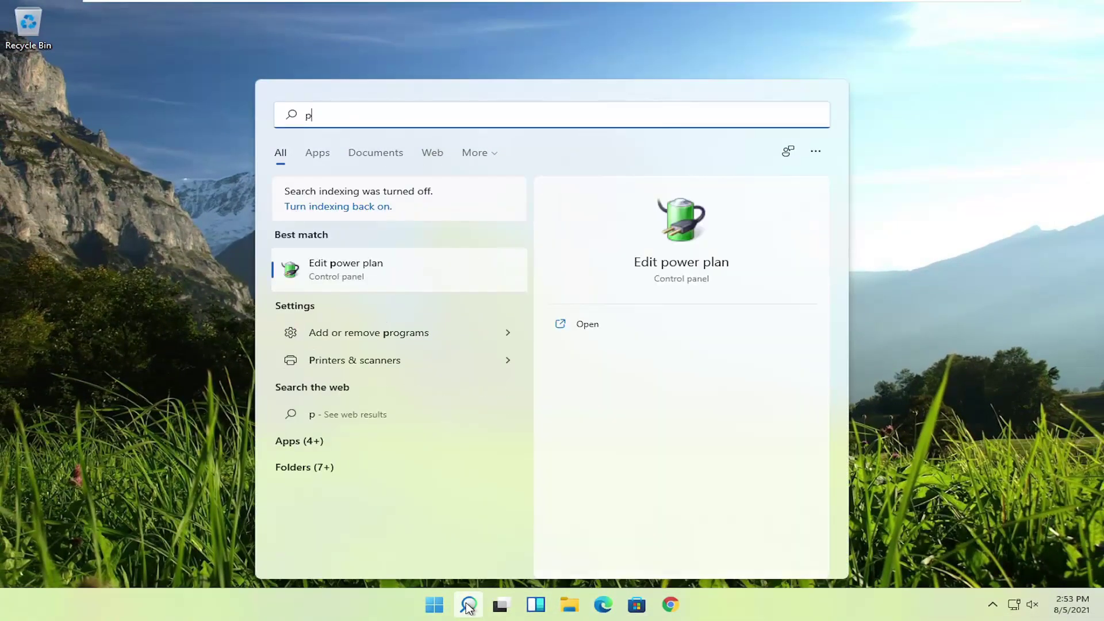
pyautogui.write('ower')
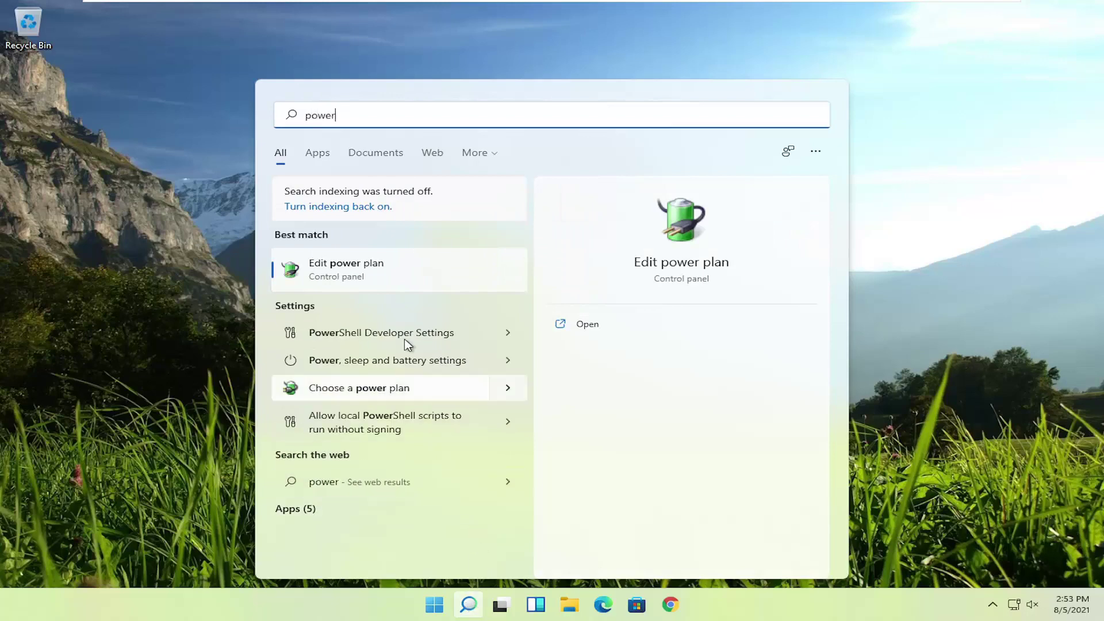
pyautogui.click(356, 269)
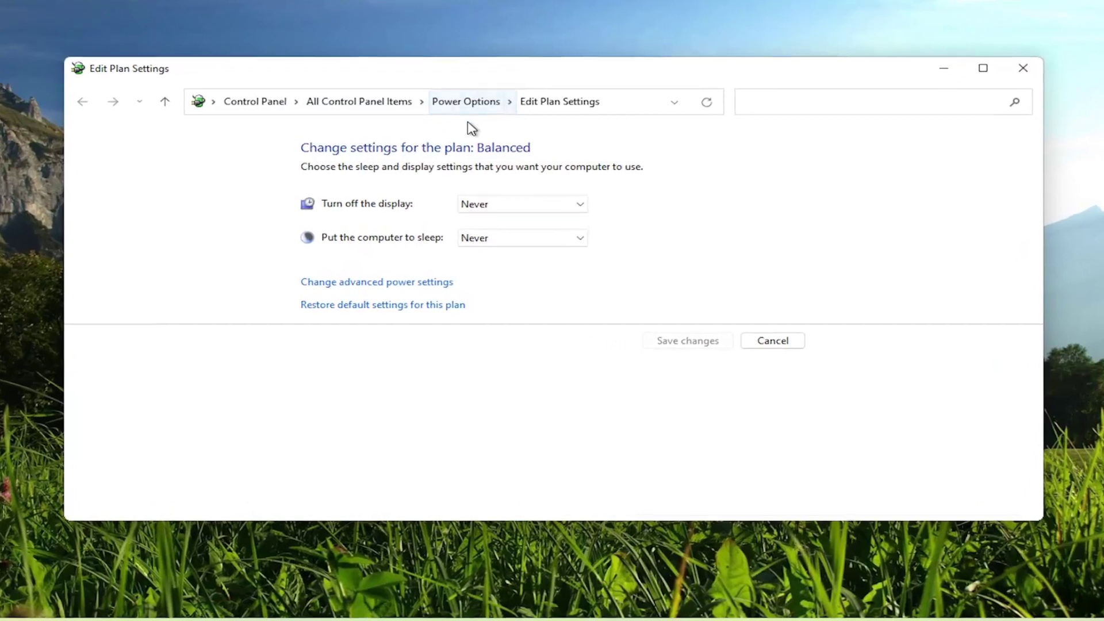
# Go to the main Control Panel page, view it by Large icons, and open Power Options.
pyautogui.click(242, 103)
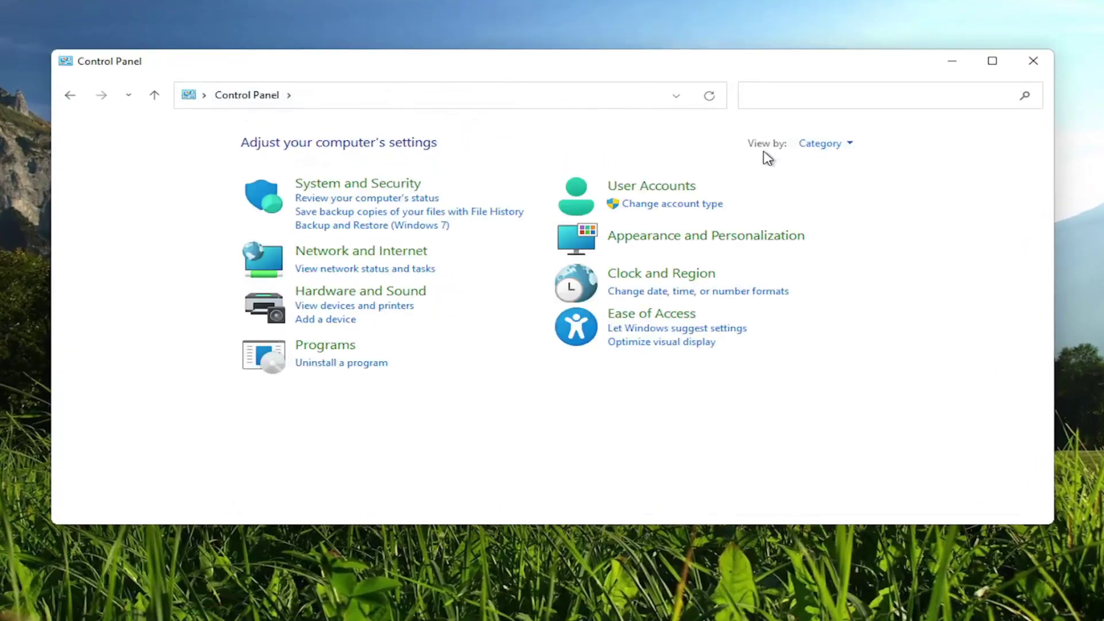
pyautogui.click(832, 147)
pyautogui.click(834, 189)
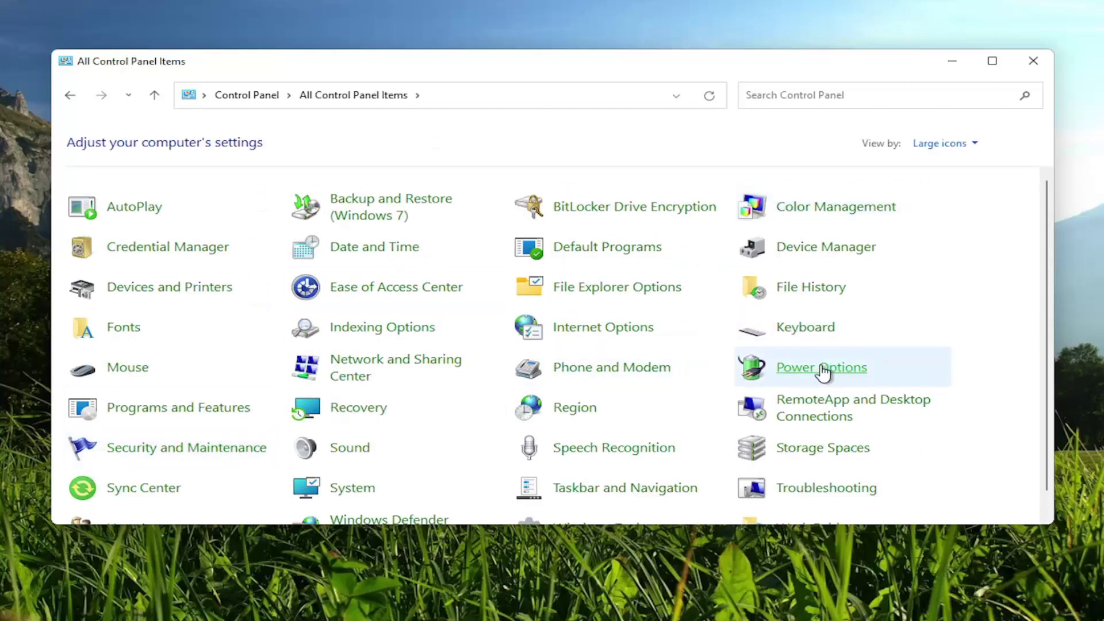
pyautogui.click(819, 372)
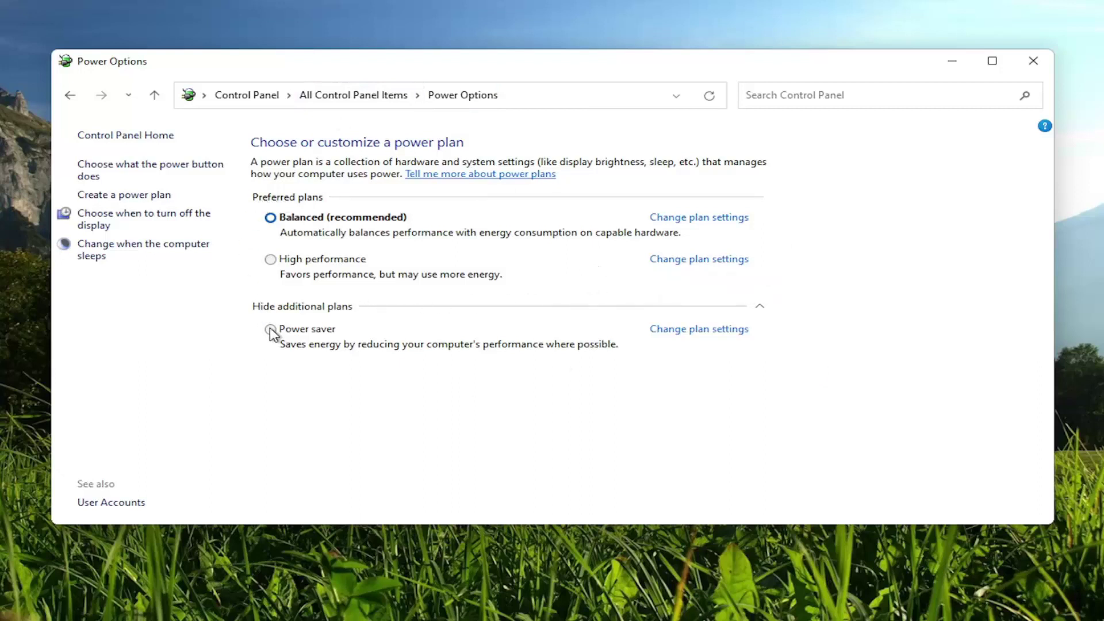
# Activate the High performance power plan, check the additional plans, and close Power Options.
pyautogui.click(270, 260)
pyautogui.click(303, 308)
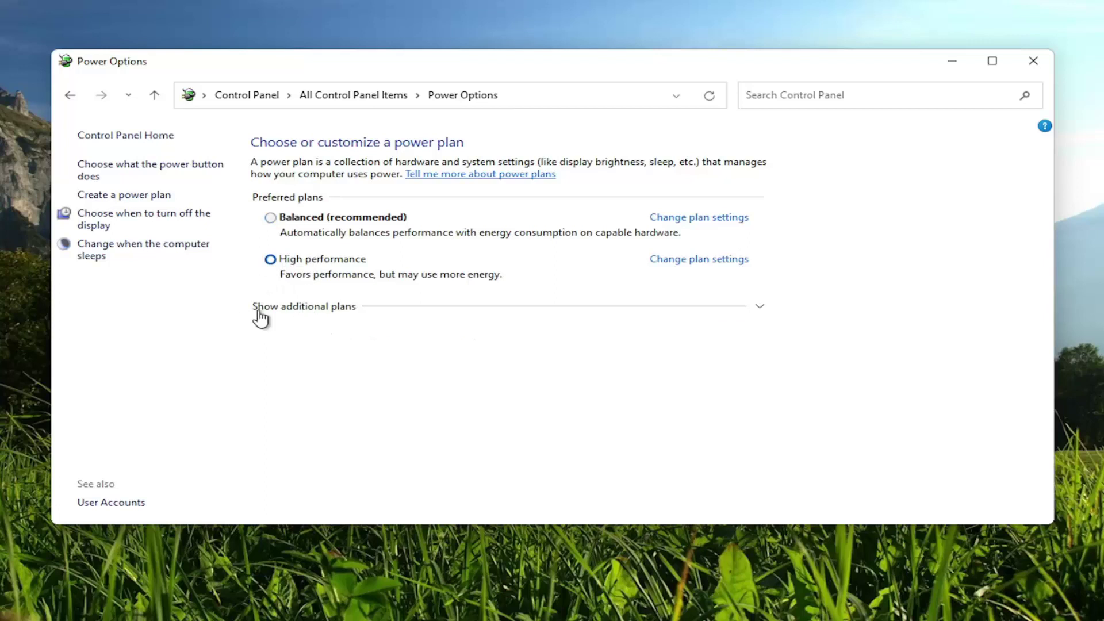
pyautogui.click(356, 314)
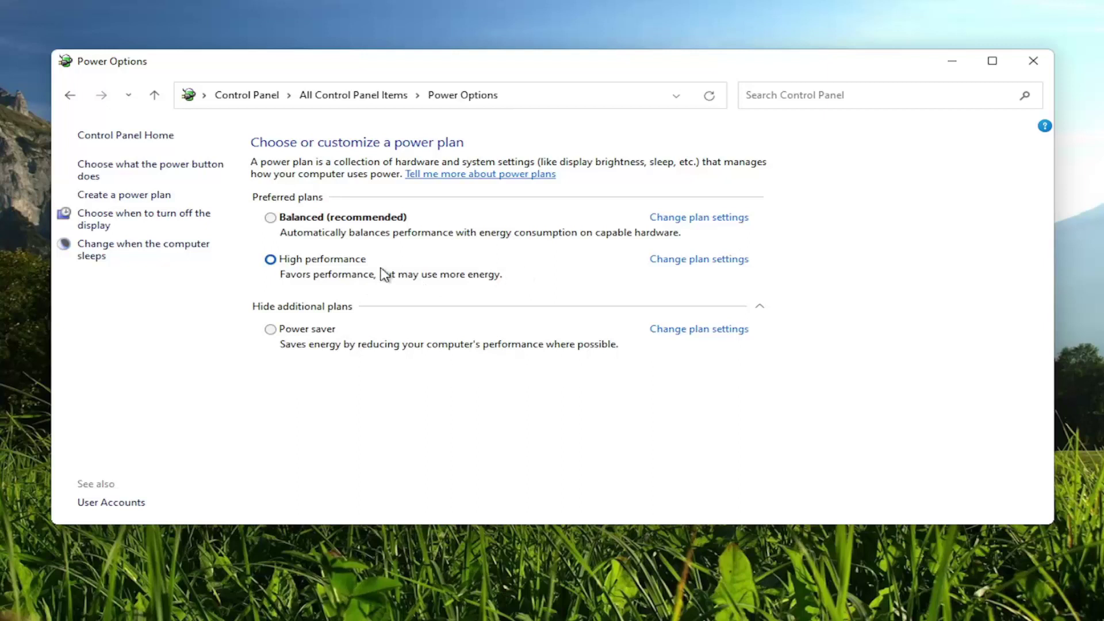
pyautogui.click(287, 307)
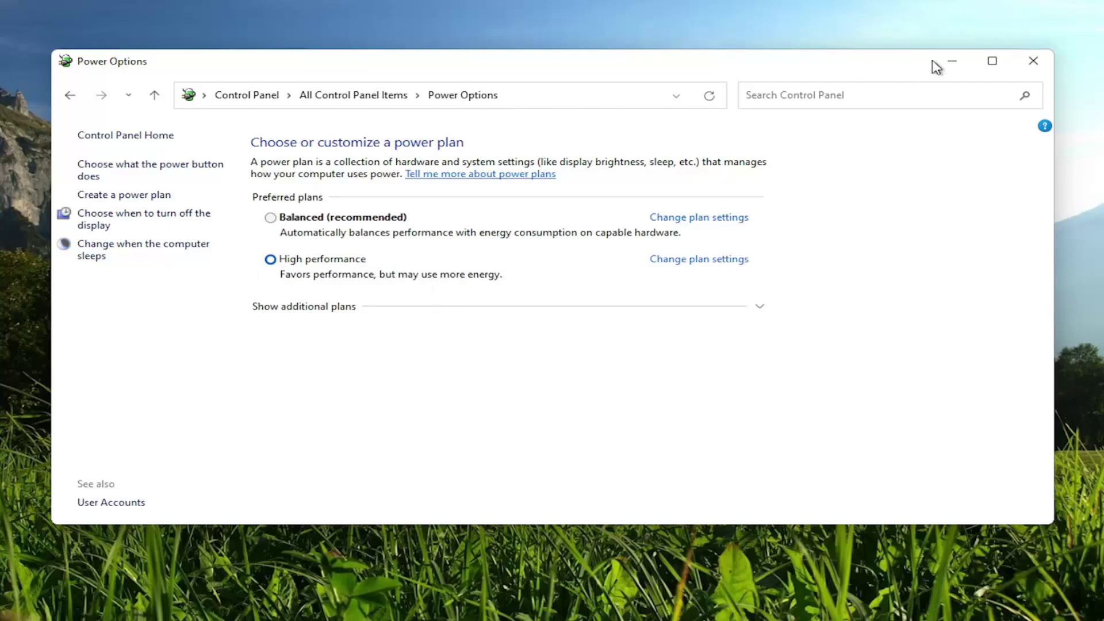
pyautogui.click(1034, 60)
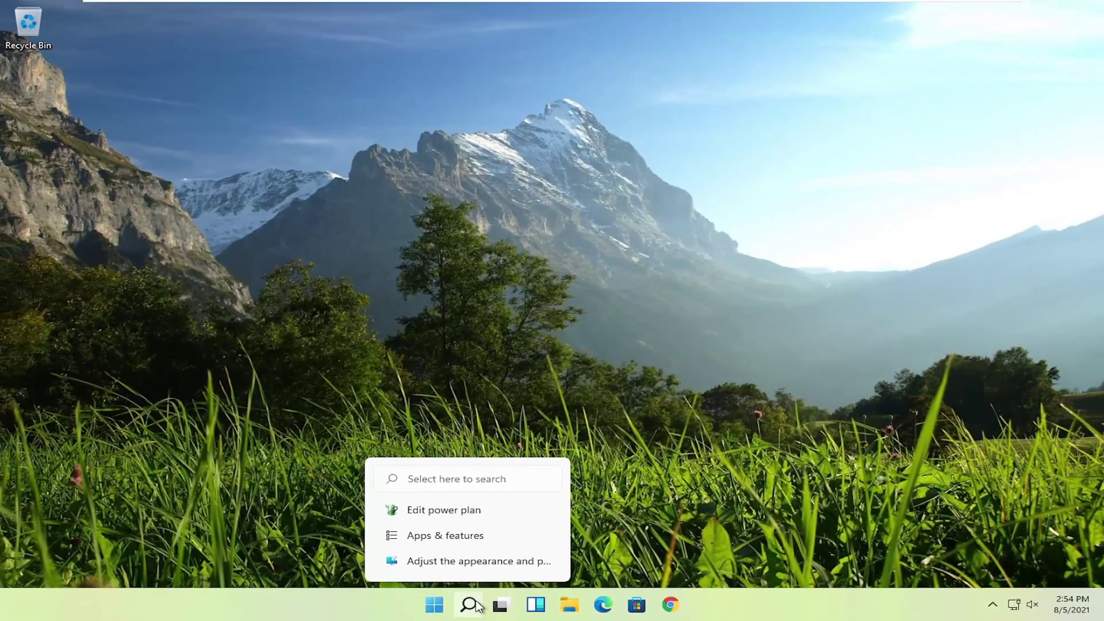
# Open the Windows appearance and performance settings and apply "Adjust for best performance" to the visual effects.
pyautogui.click(471, 605)
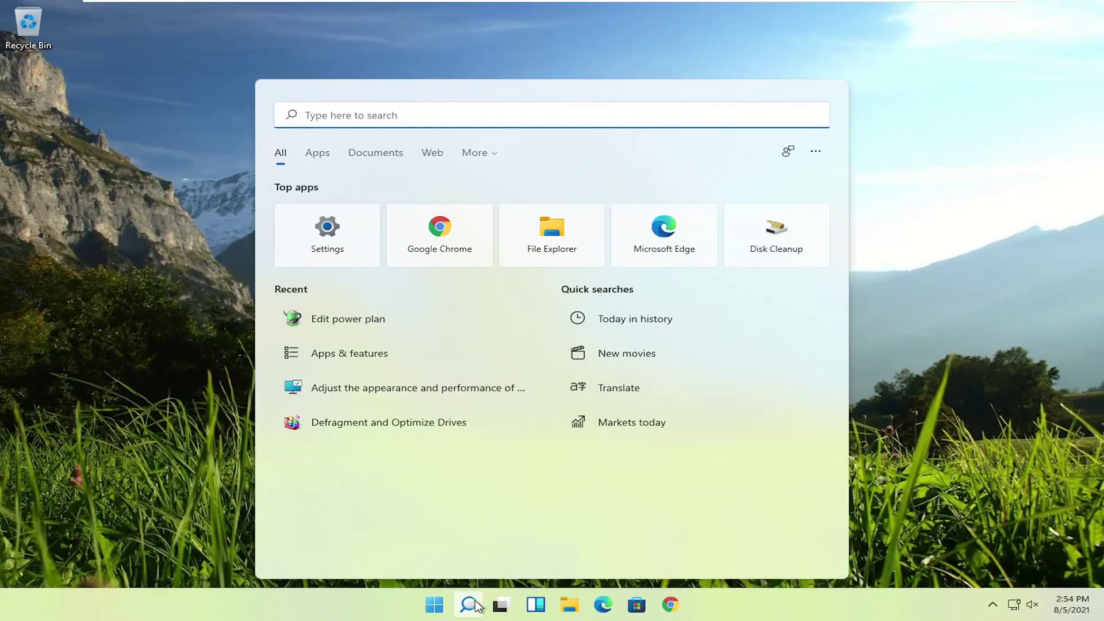
pyautogui.write('adjust')
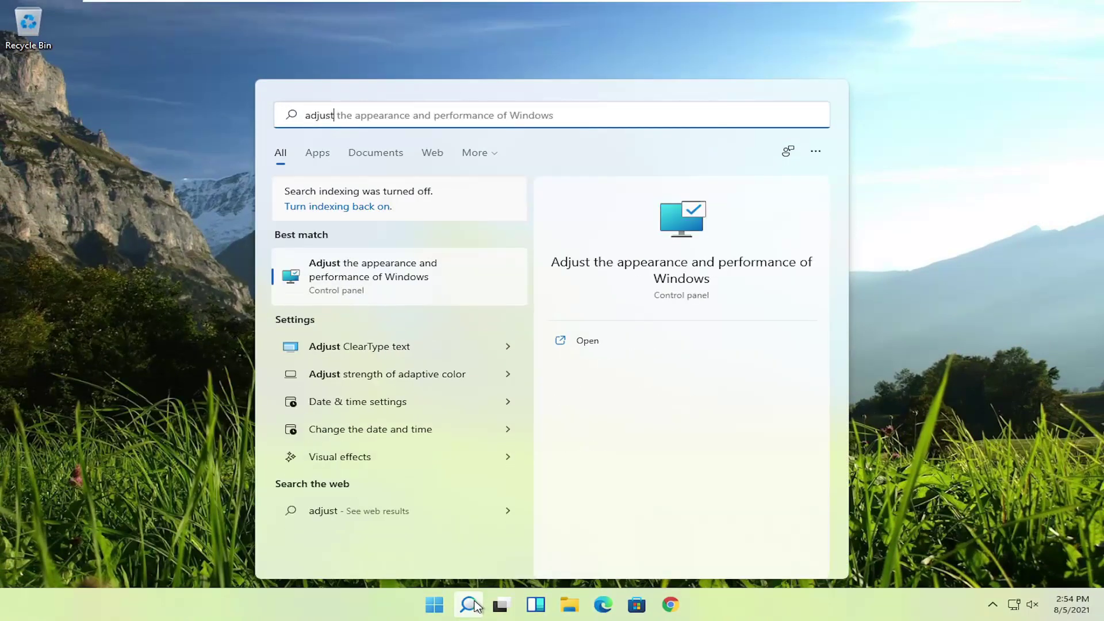
pyautogui.click(347, 288)
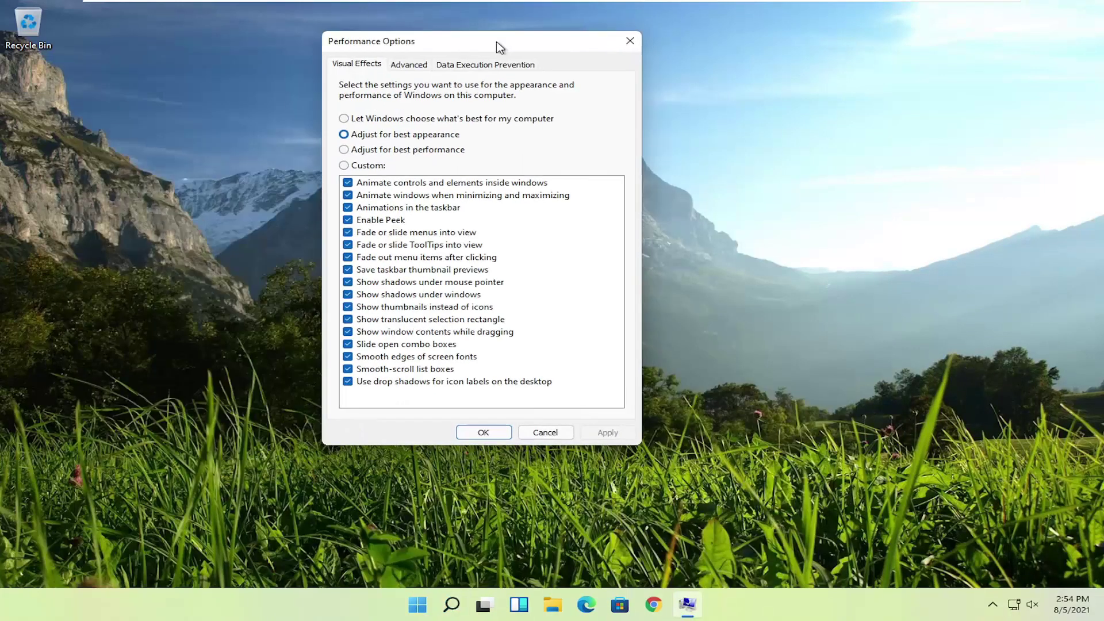
pyautogui.moveTo(498, 47); pyautogui.dragTo(544, 53)
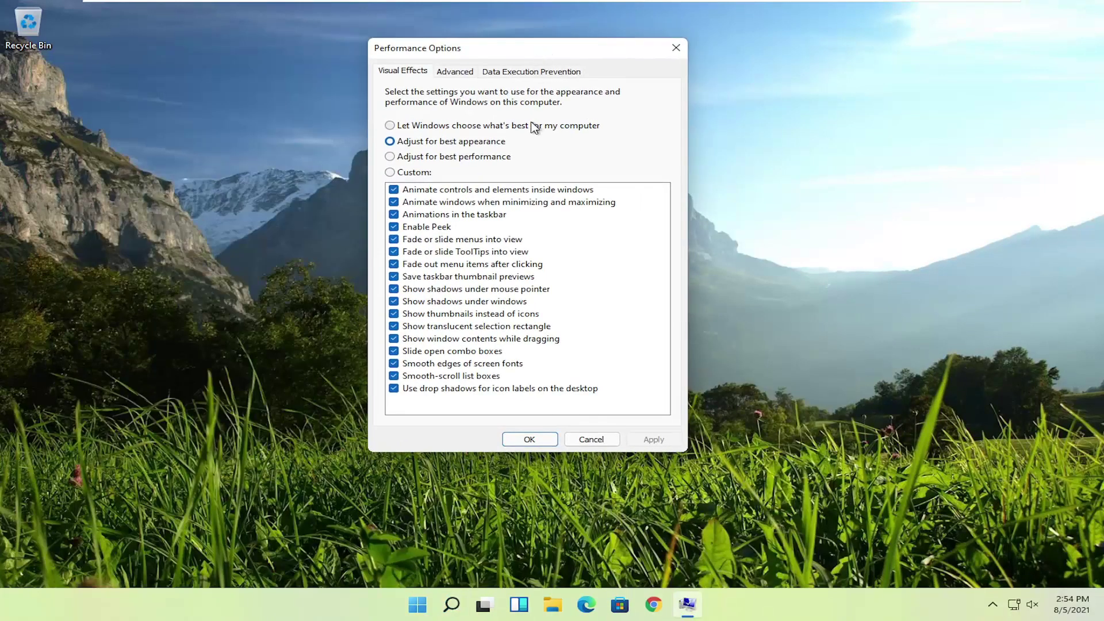
pyautogui.click(409, 157)
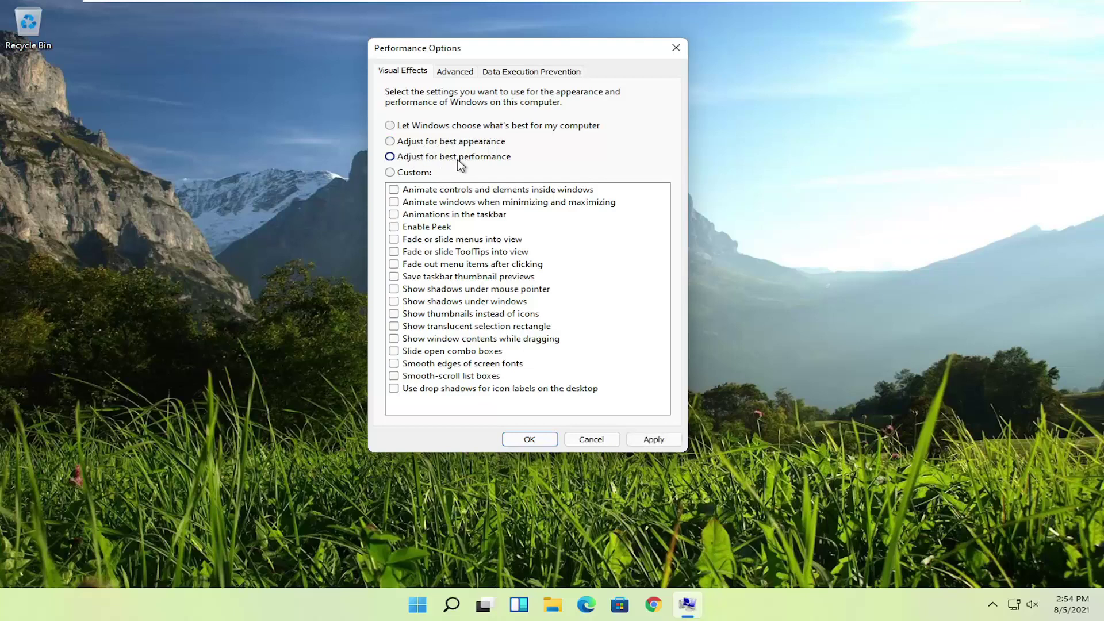
pyautogui.click(650, 441)
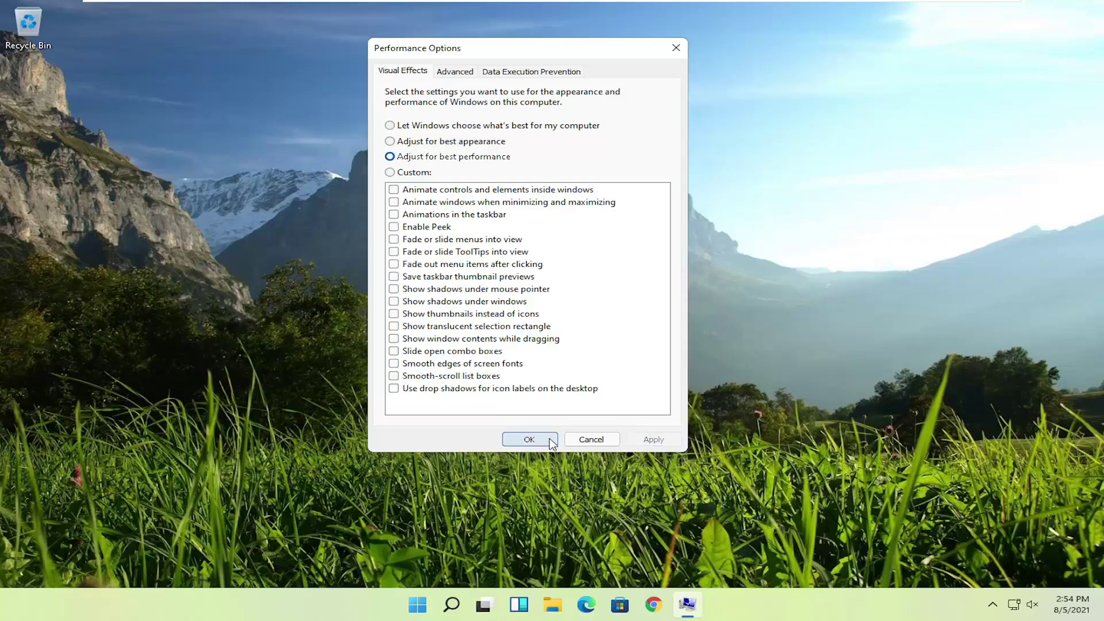
pyautogui.click(527, 439)
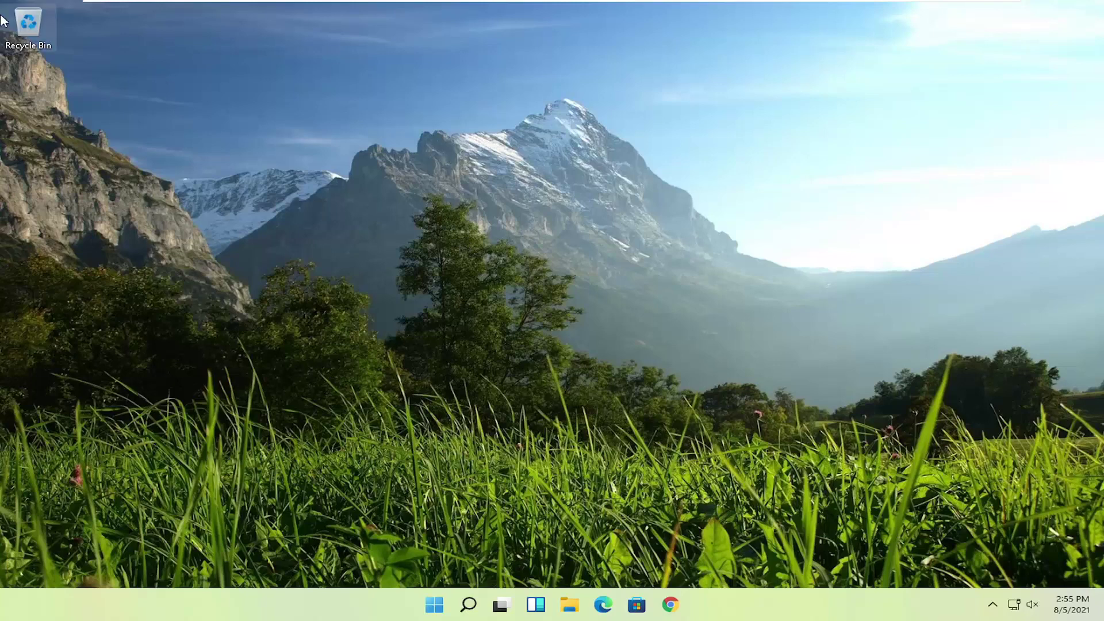
# Open the Recycle Bin and move its window around to examine the reduced visual effects, then close it.
pyautogui.doubleClick(22, 25)
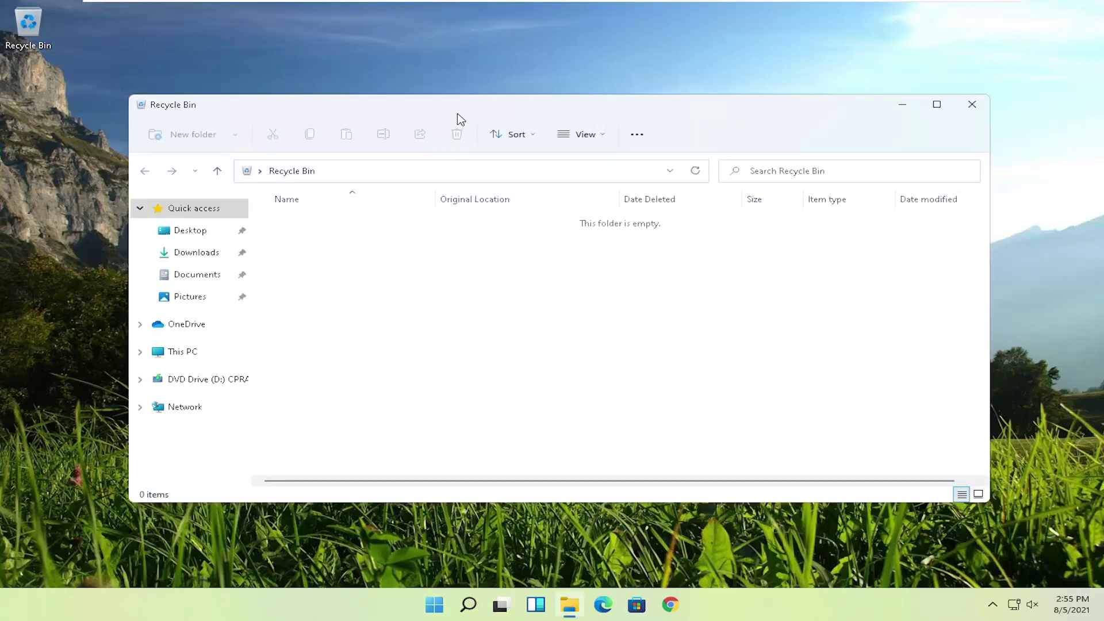
pyautogui.moveTo(461, 119); pyautogui.dragTo(531, 111)
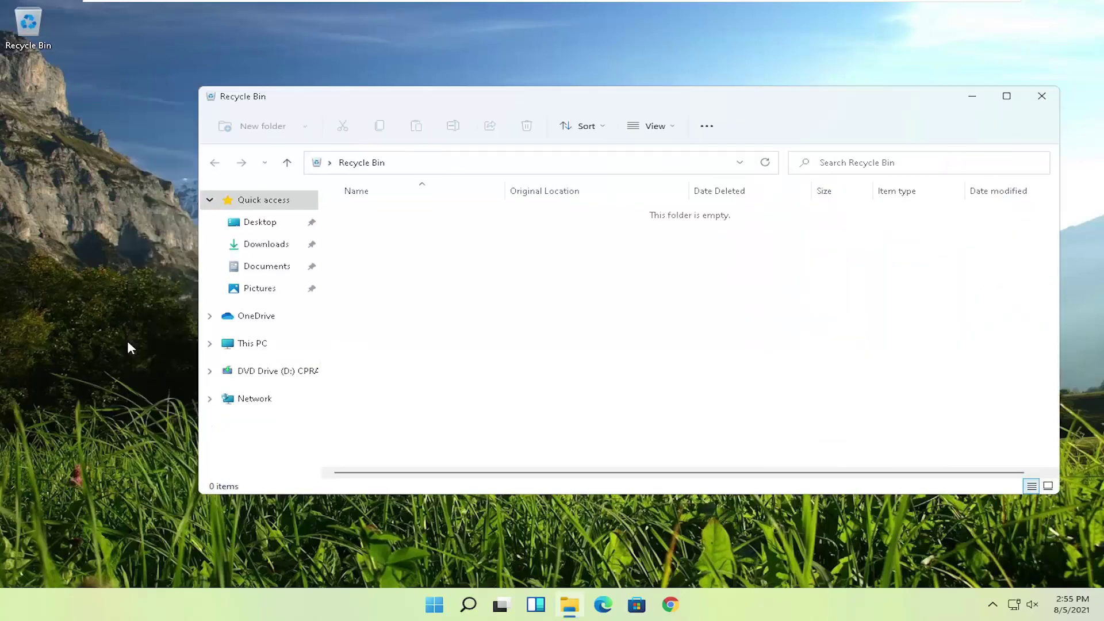
pyautogui.click(257, 230)
pyautogui.moveTo(413, 103); pyautogui.dragTo(374, 99)
pyautogui.click(1002, 92)
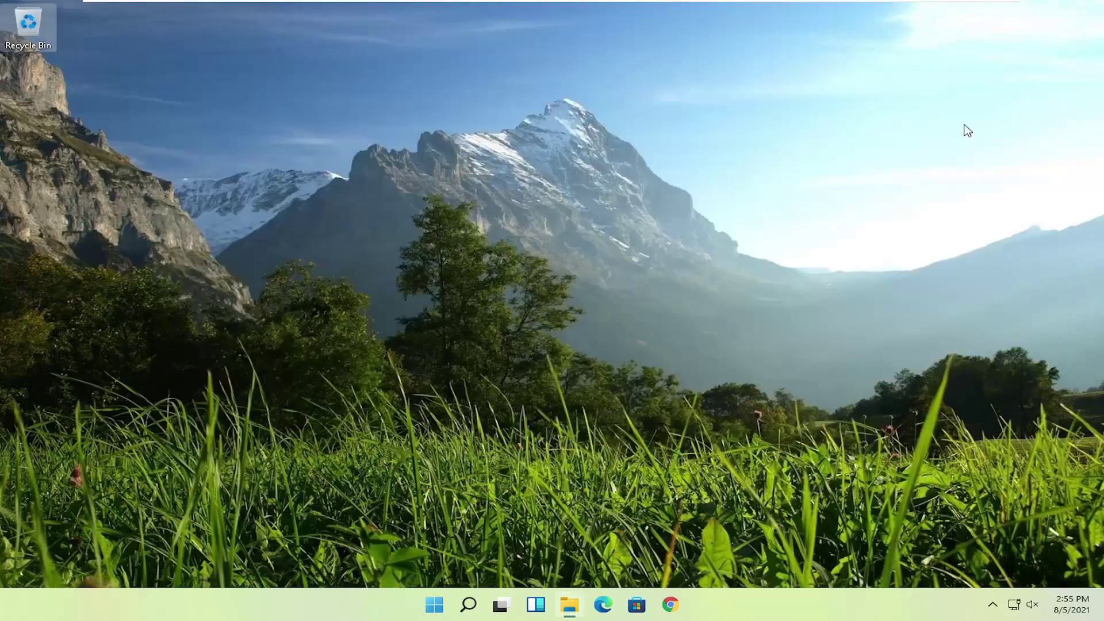
# Search for "adjust" and open the settings for adjusting the appearance and performance of Windows.
pyautogui.click(480, 609)
pyautogui.write('adjust')
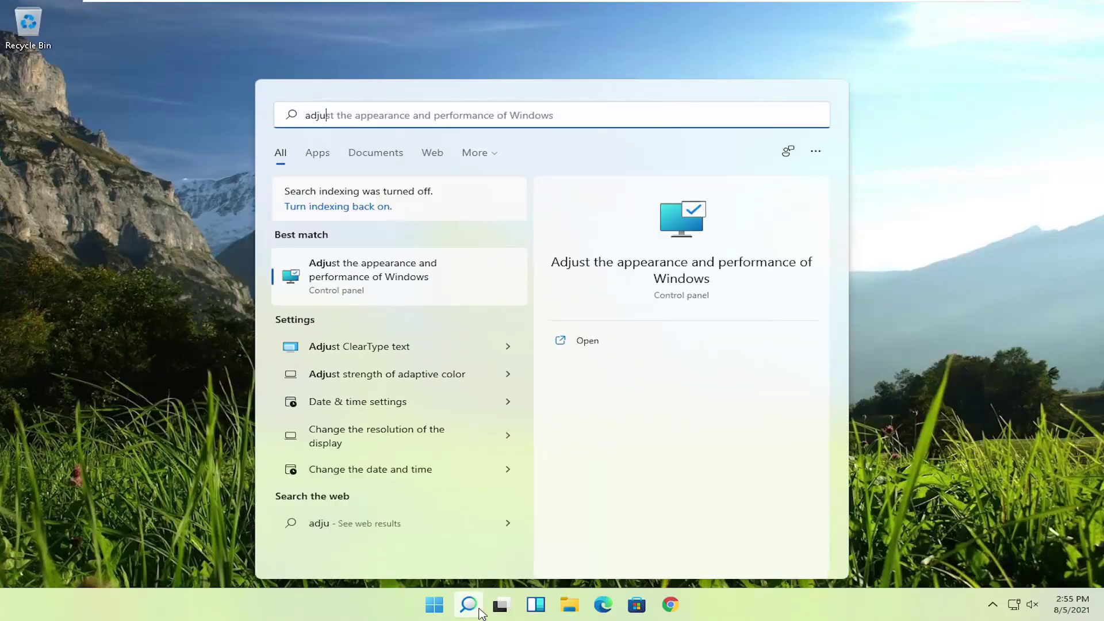
pyautogui.click(387, 271)
pyautogui.moveTo(286, 105); pyautogui.dragTo(506, 72)
# Try applying "Fade or slide menus into view" and "Fade out menu items after clicking", then clear both visual effects.
pyautogui.click(360, 261)
pyautogui.click(355, 285)
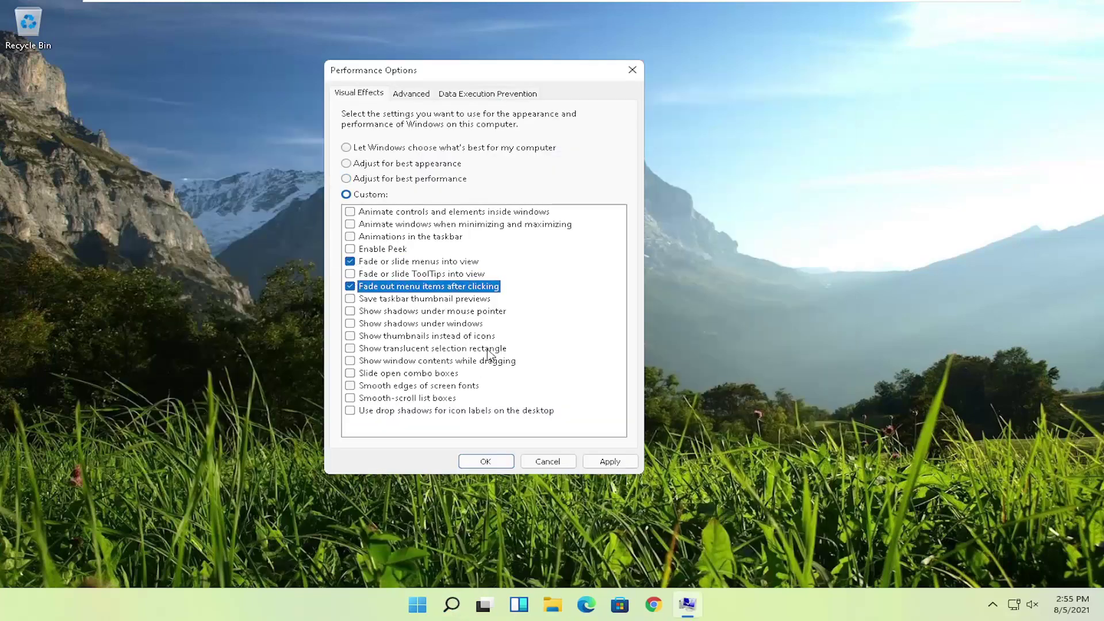
pyautogui.click(610, 461)
pyautogui.click(350, 286)
pyautogui.click(350, 261)
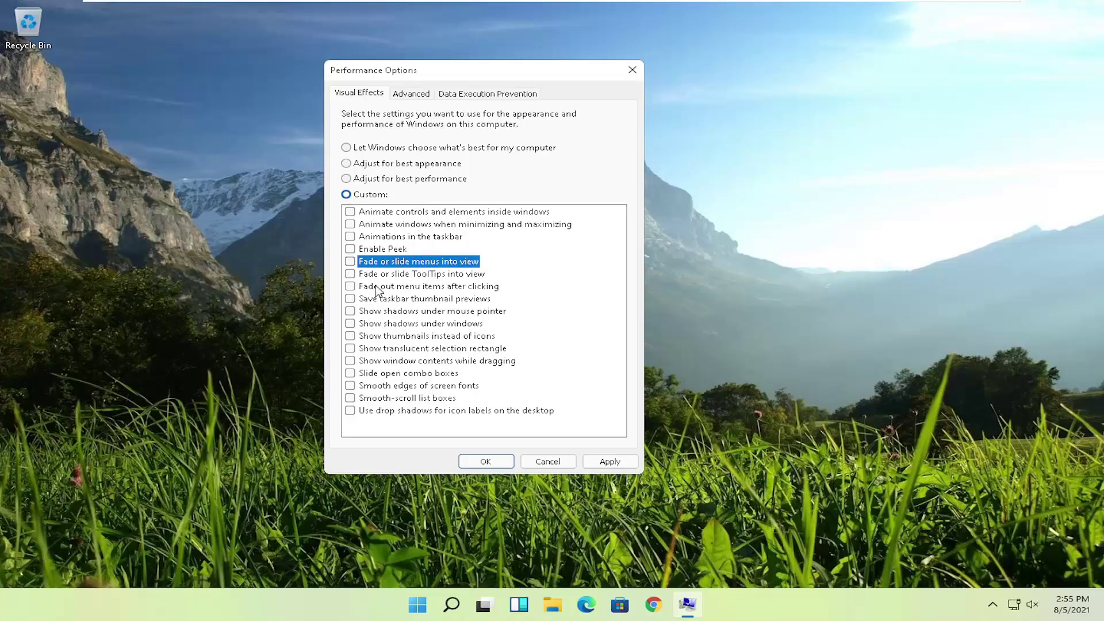
# Enable "Show window contents while dragging" with "Slide open combo boxes" off, apply it, and test it by moving the Performance Options window.
pyautogui.click(353, 374)
pyautogui.click(350, 361)
pyautogui.click(352, 375)
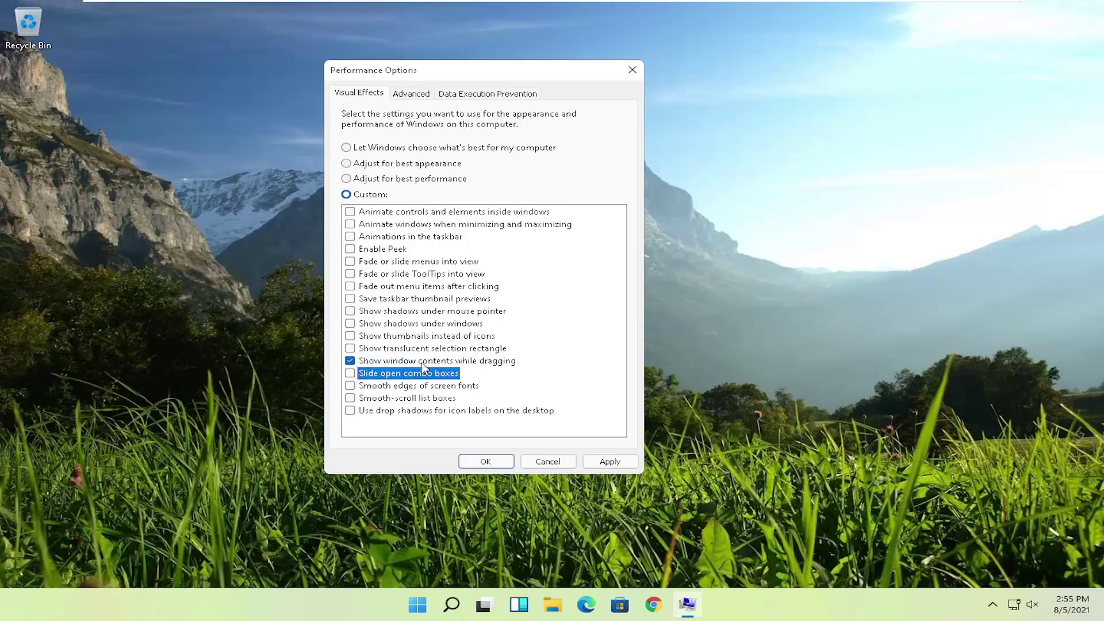
pyautogui.click(598, 465)
pyautogui.moveTo(487, 73)
pyautogui.mouseDown()
pyautogui.moveTo(703, 84)
pyautogui.moveTo(581, 74)
pyautogui.moveTo(477, 83)
pyautogui.mouseUp()
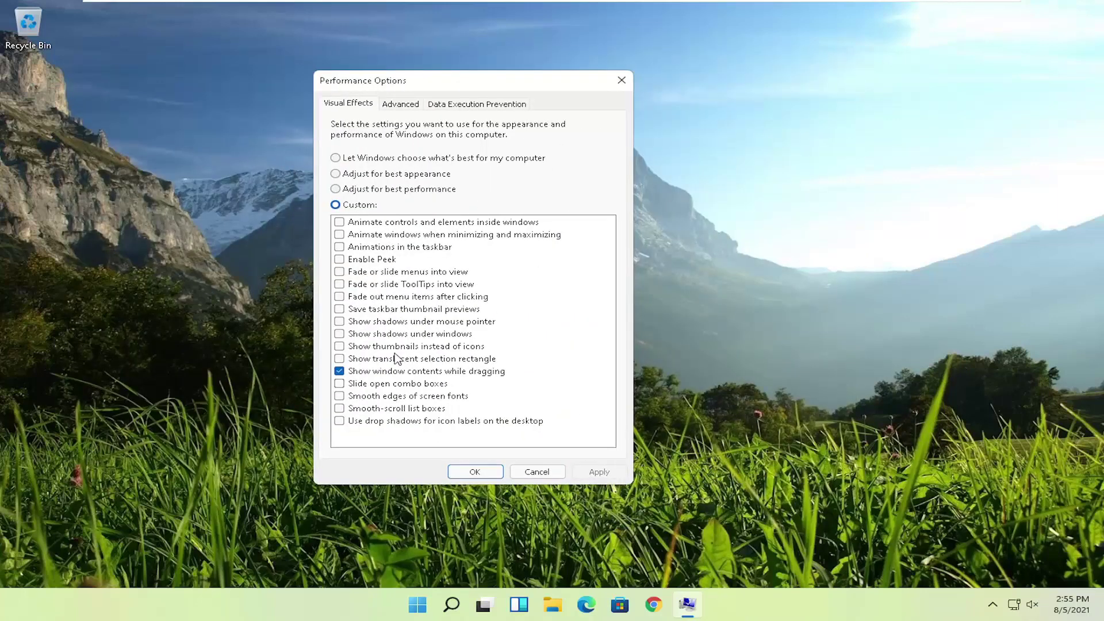
# Try applying "Smooth edges of screen fonts" and "Smooth-scroll list boxes", and clear both effects again.
pyautogui.click(339, 408)
pyautogui.click(340, 396)
pyautogui.click(599, 470)
pyautogui.click(339, 408)
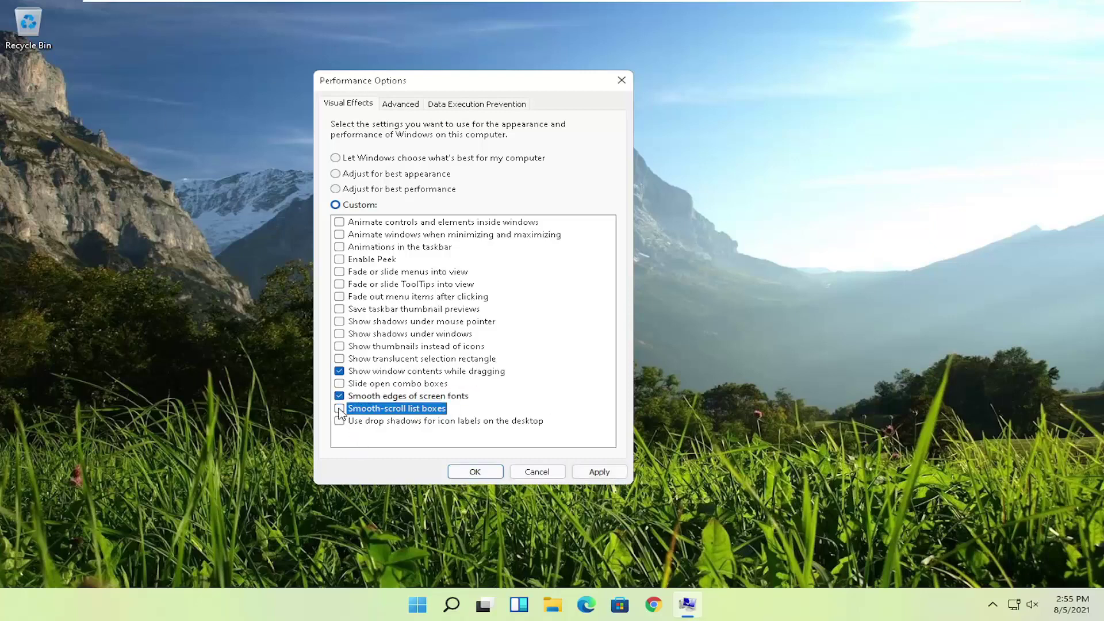
pyautogui.click(339, 396)
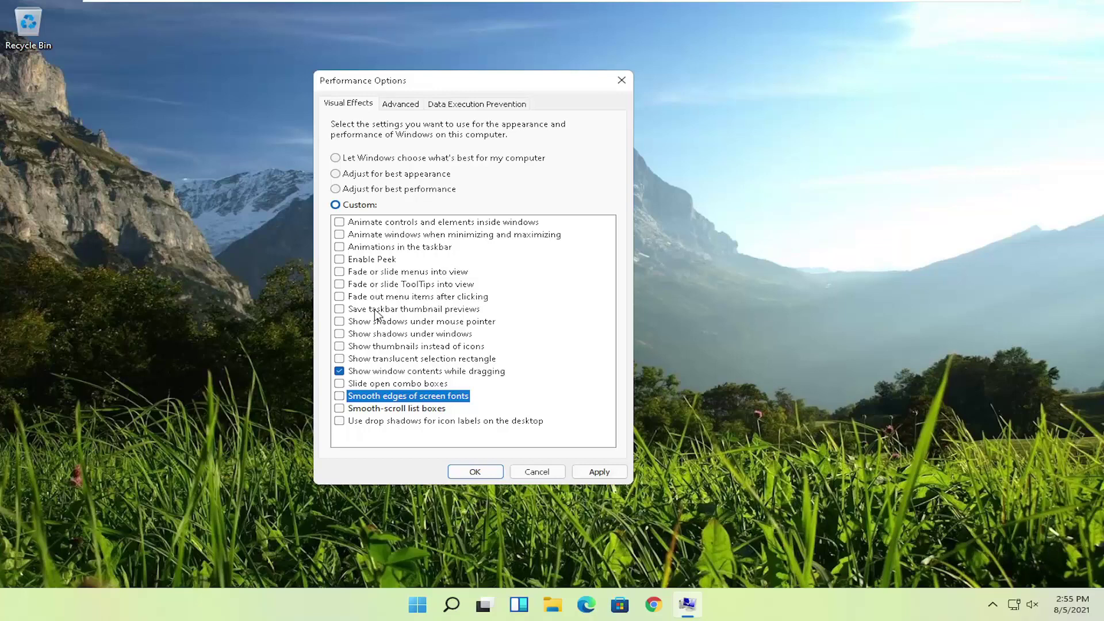
# Apply "Adjust for best performance" to the visual effects and close Performance Options.
pyautogui.click(362, 190)
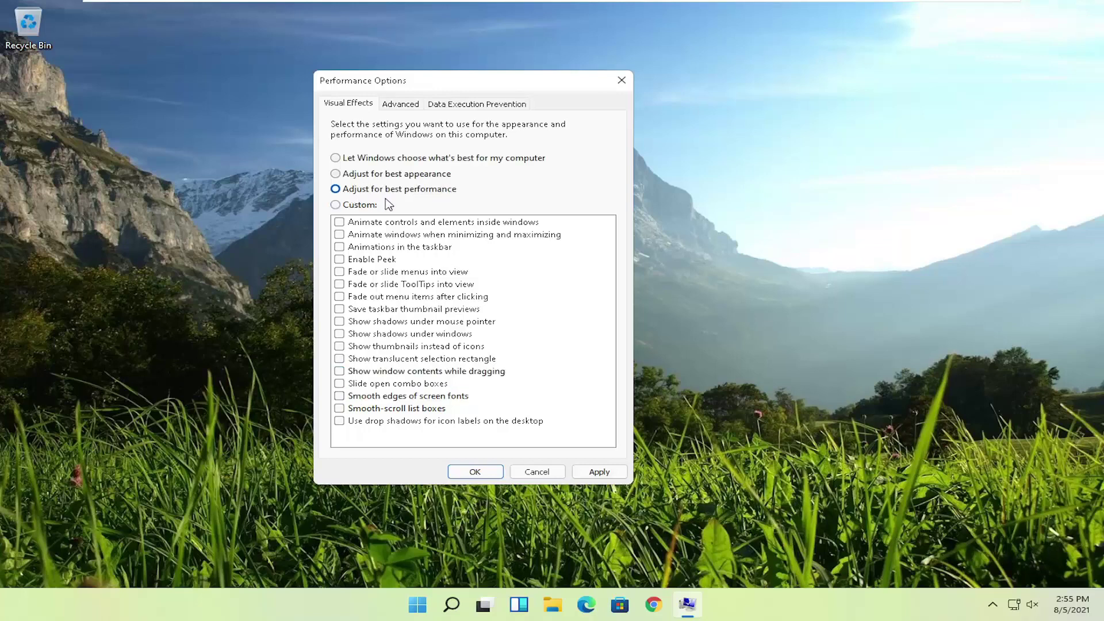
pyautogui.click(599, 473)
pyautogui.click(477, 472)
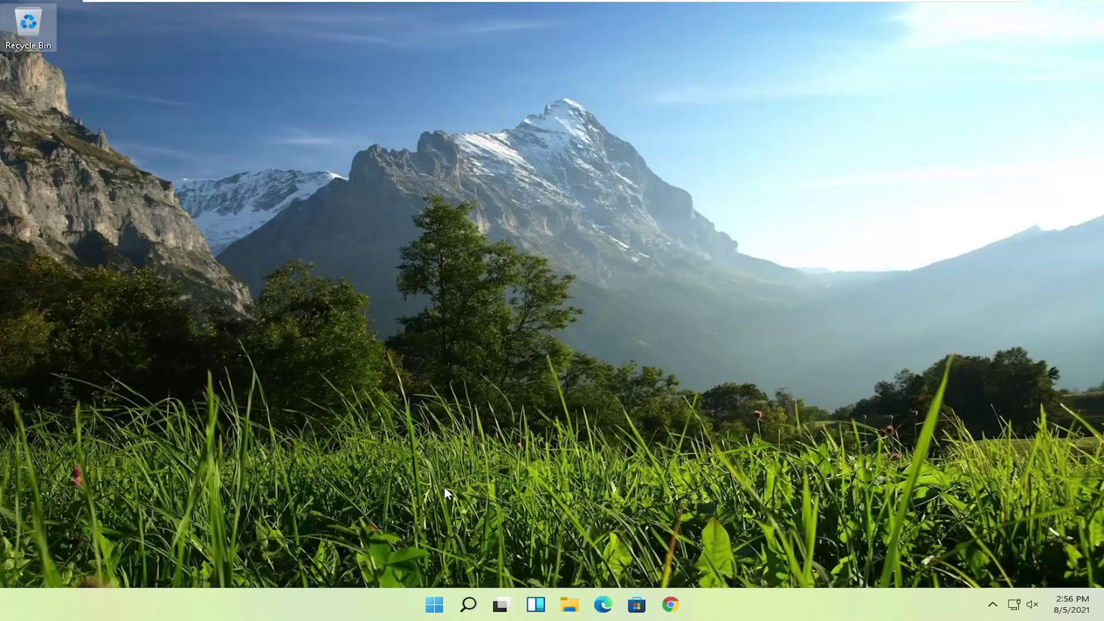
# Search for "disk cleanup" and open Disk Cleanup for the C: drive.
pyautogui.press('super+s')
pyautogui.write('d')
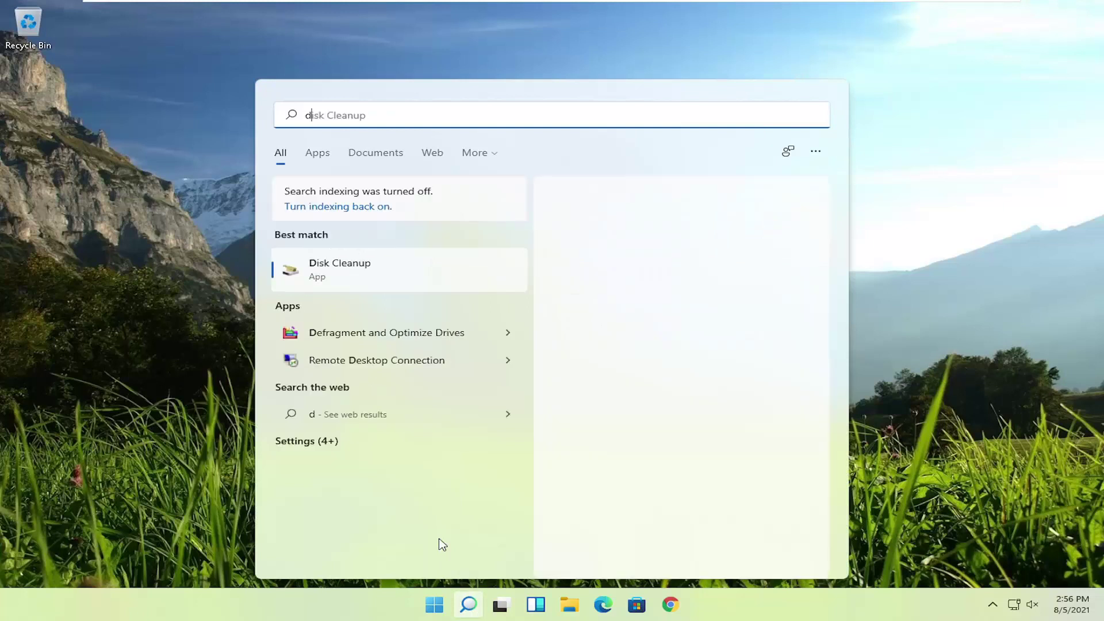
pyautogui.write('isk cleanup')
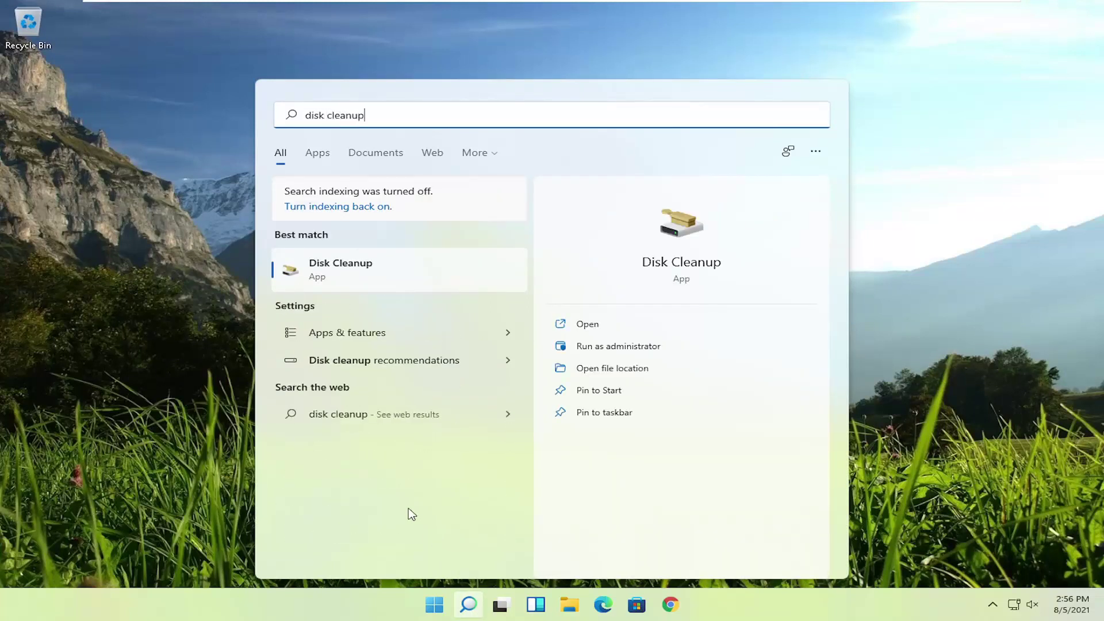
pyautogui.click(337, 268)
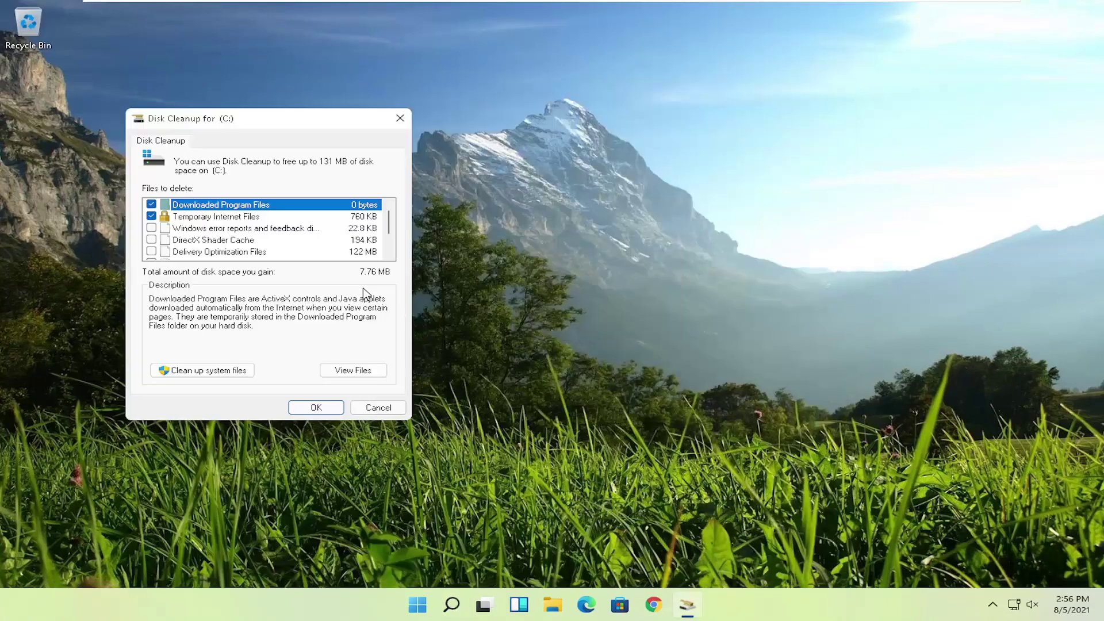
pyautogui.moveTo(298, 123); pyautogui.dragTo(504, 102)
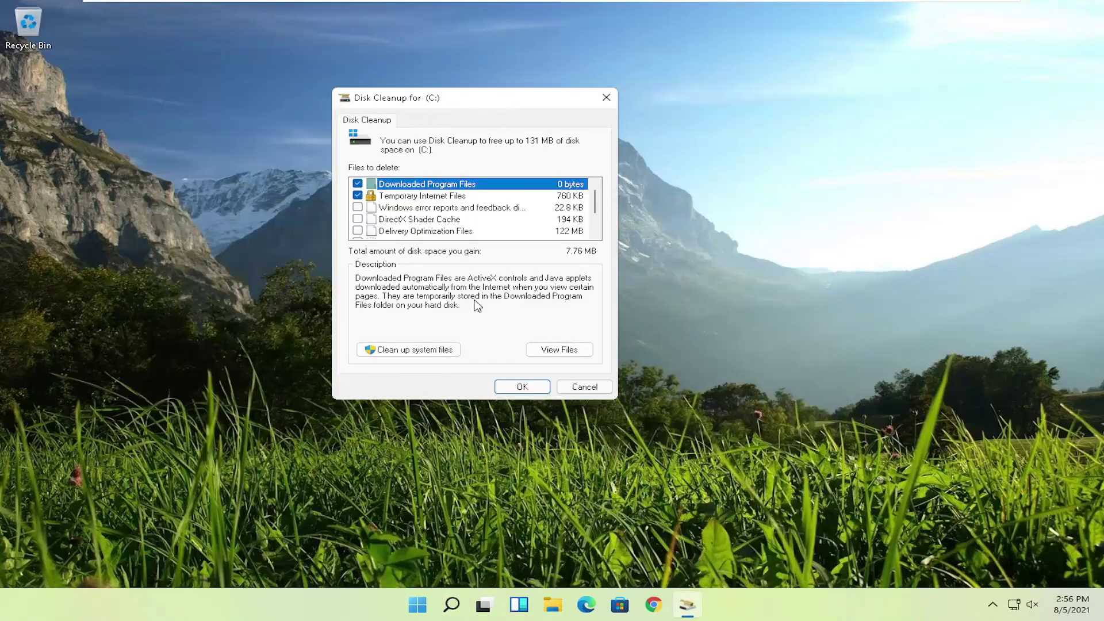
# Extend the cleanup of C: to system files and permanently delete the preselected file categories.
pyautogui.click(406, 351)
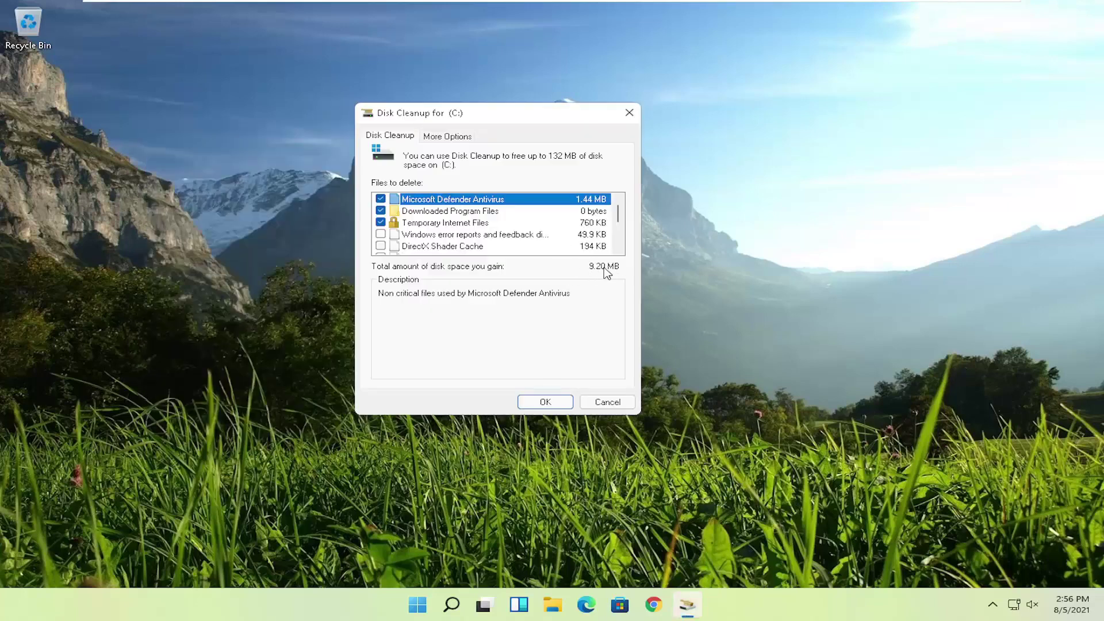
pyautogui.click(545, 402)
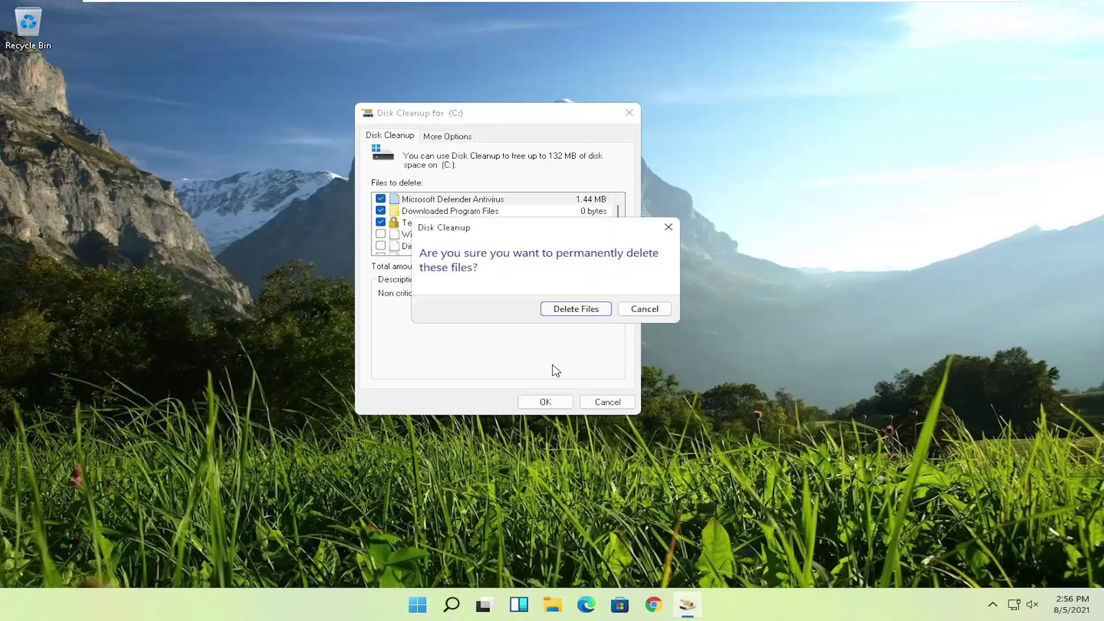
pyautogui.moveTo(528, 234); pyautogui.dragTo(493, 246)
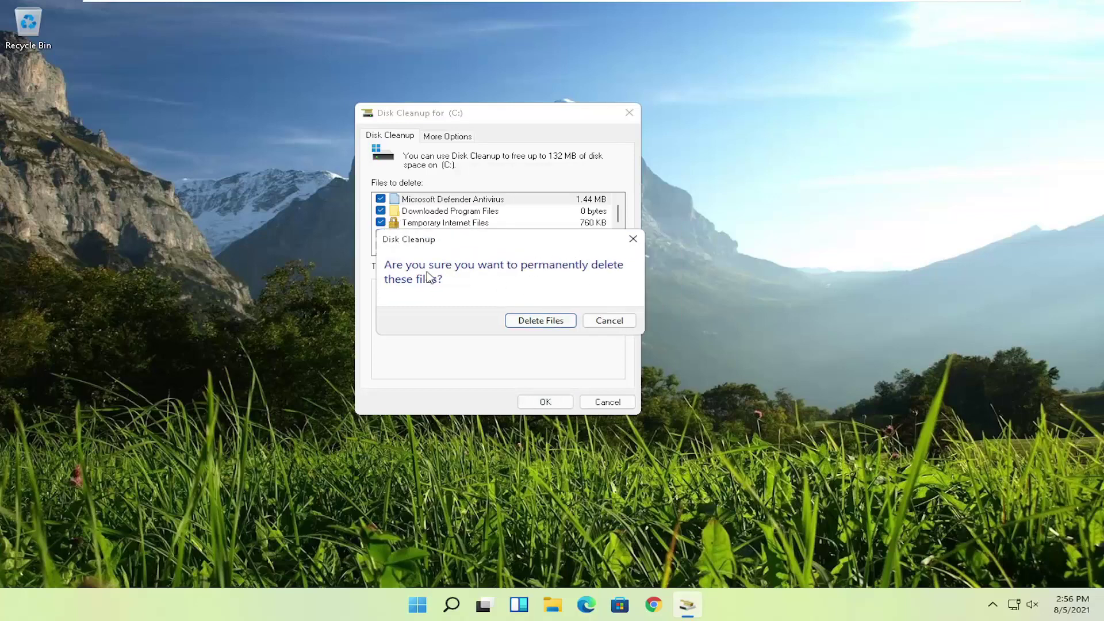
pyautogui.click(538, 321)
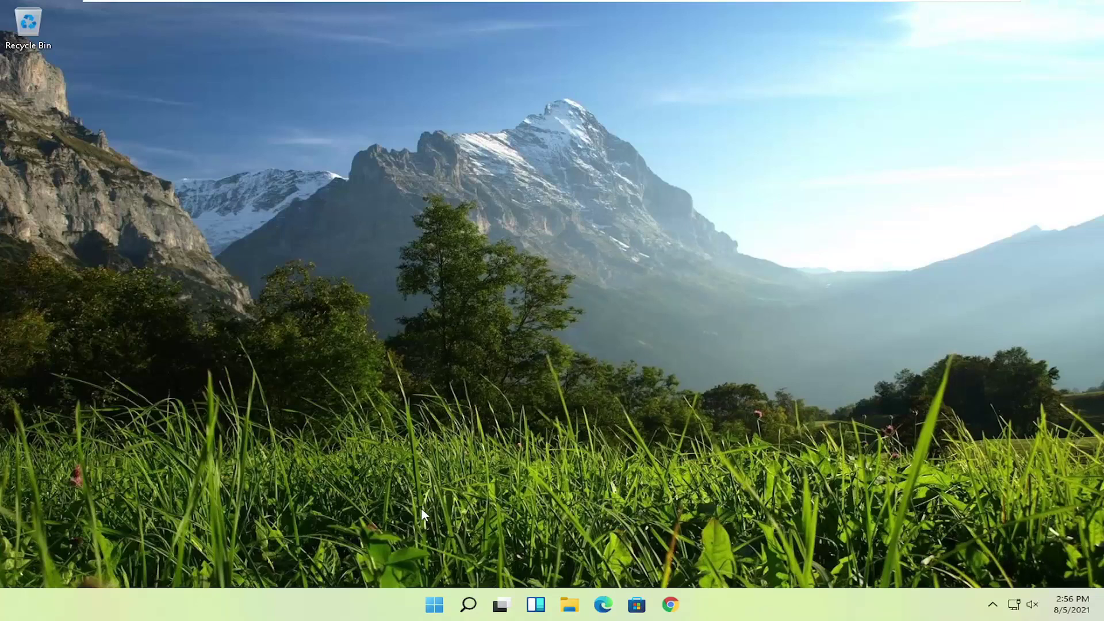
# Search for "disk defrag" and open Defragment and Optimize Drives.
pyautogui.click(435, 607)
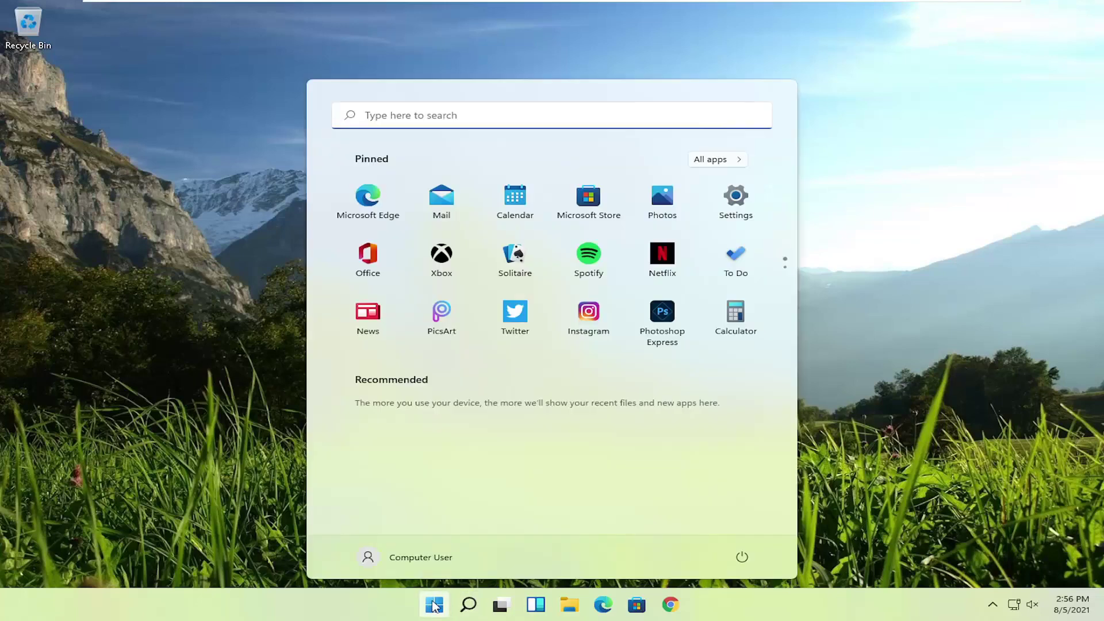
pyautogui.write('disk dea')
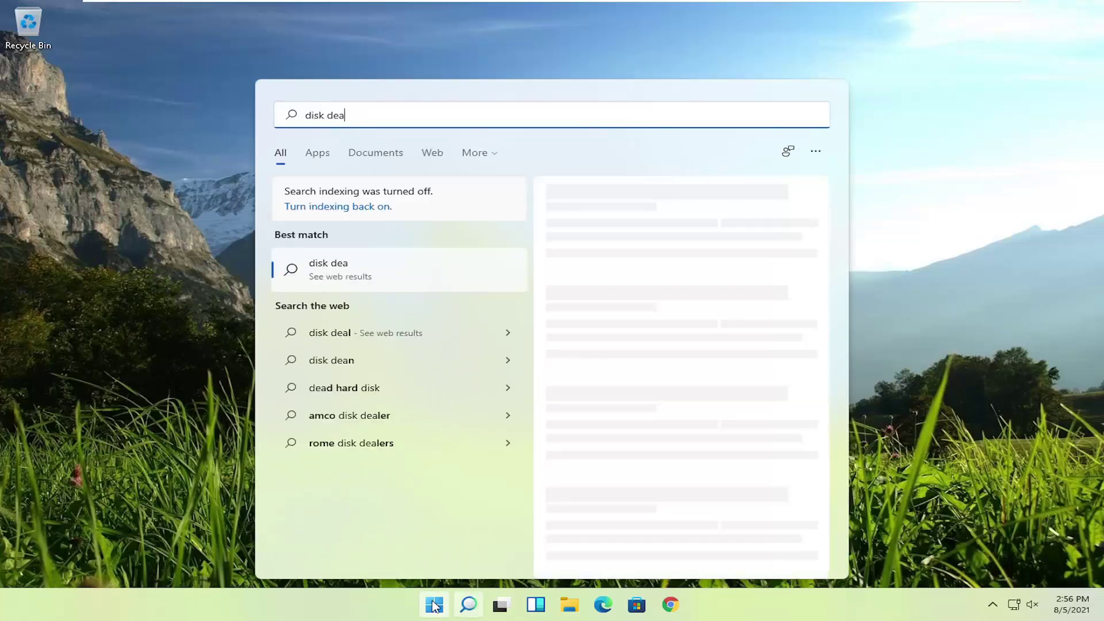
pyautogui.press('BackSpace')
pyautogui.write('frag')
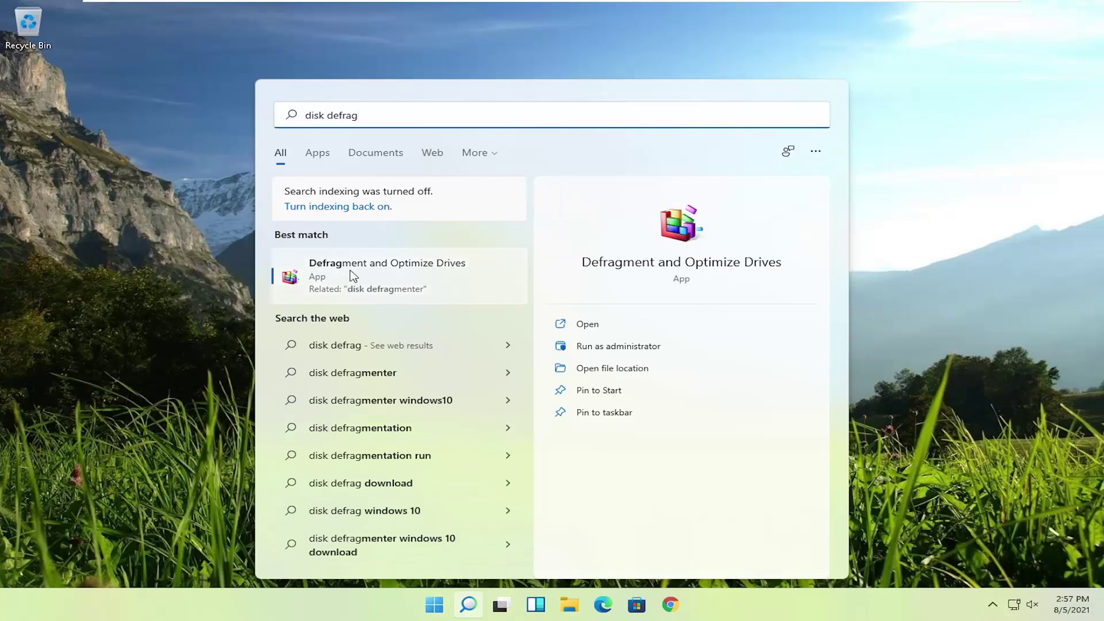
pyautogui.click(403, 284)
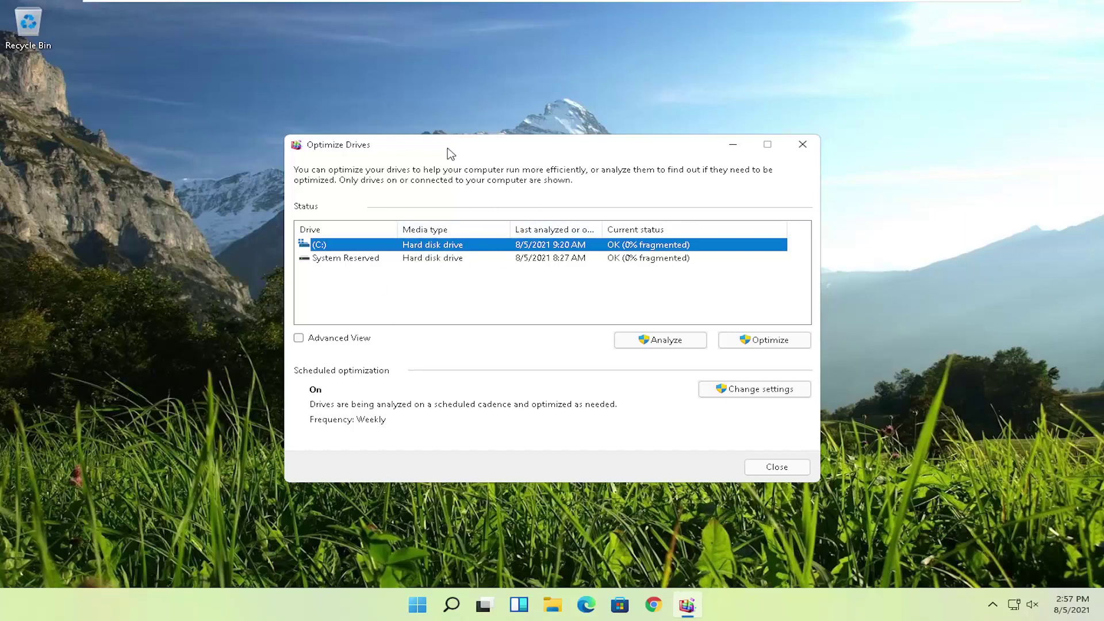
pyautogui.moveTo(449, 148); pyautogui.dragTo(453, 147)
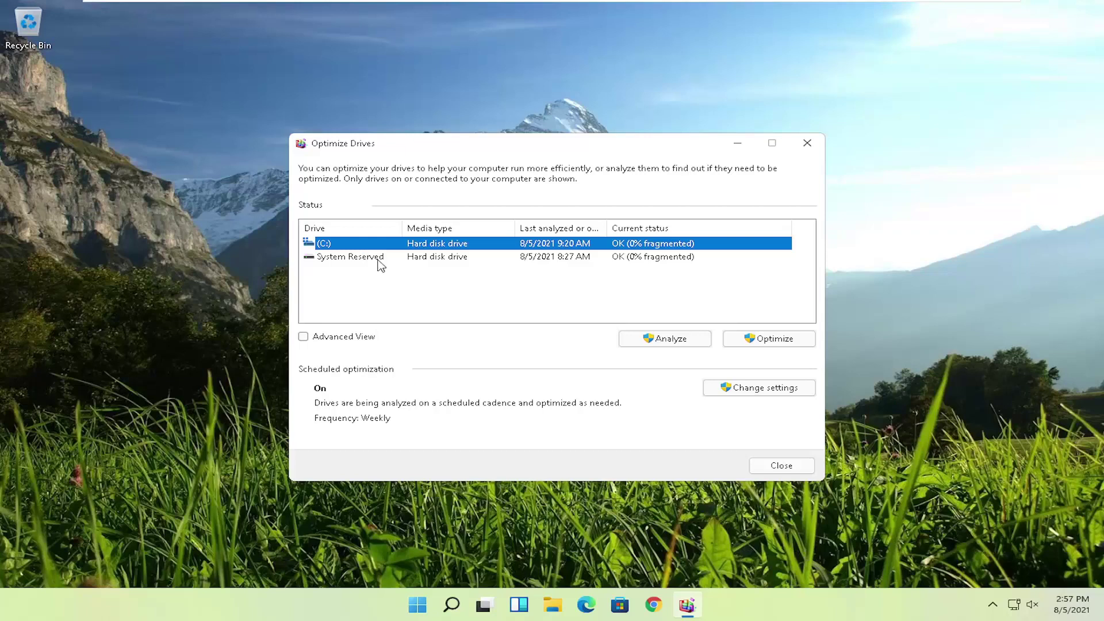
# Optimize the C: drive and close the Optimize Drives window.
pyautogui.click(765, 344)
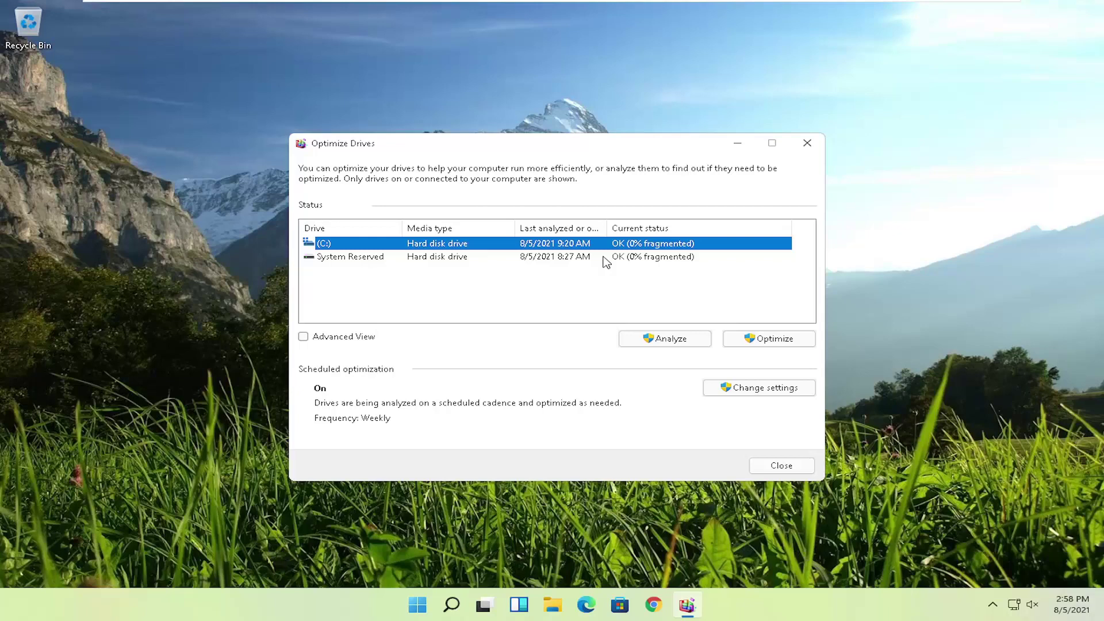
pyautogui.click(744, 344)
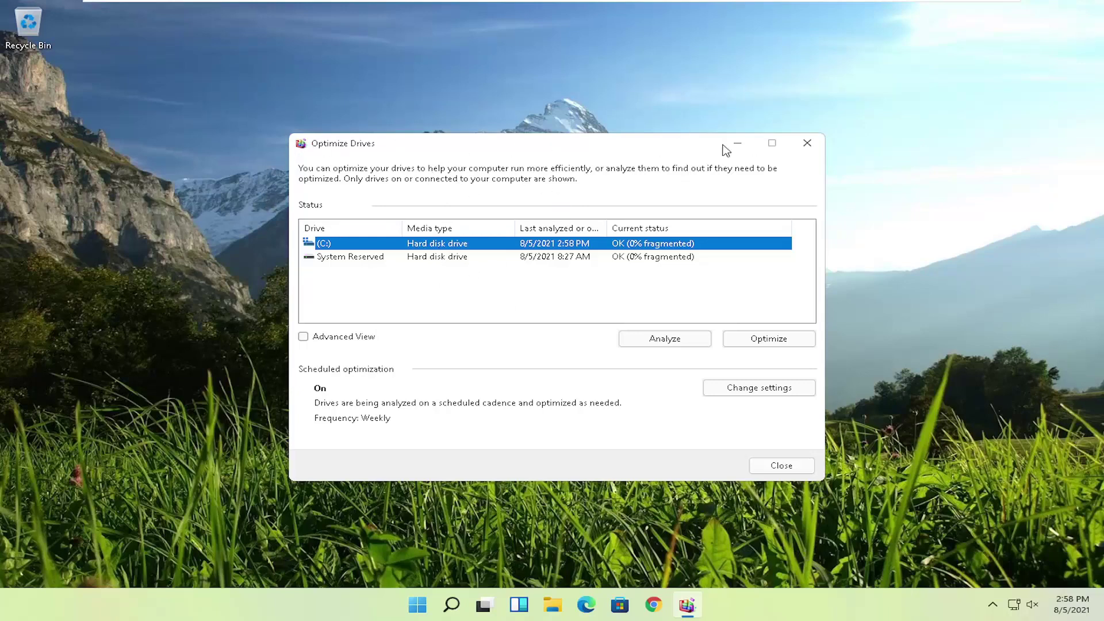
pyautogui.click(807, 143)
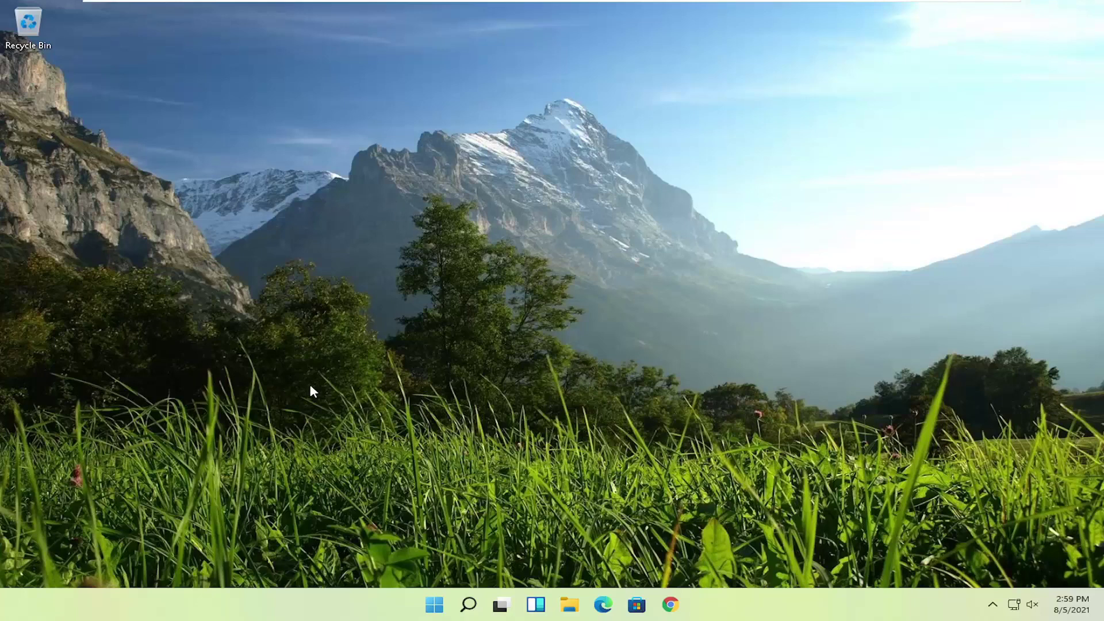
# Search for "cmd", run Command Prompt as administrator, and allow it to make changes to the device.
pyautogui.click(470, 604)
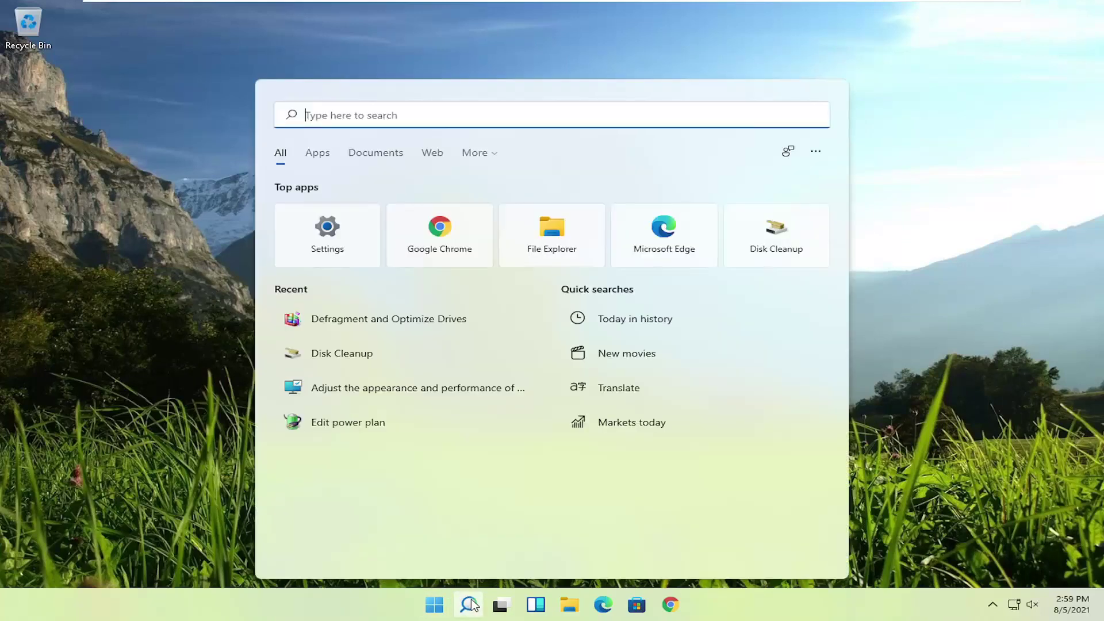
pyautogui.write('cmd')
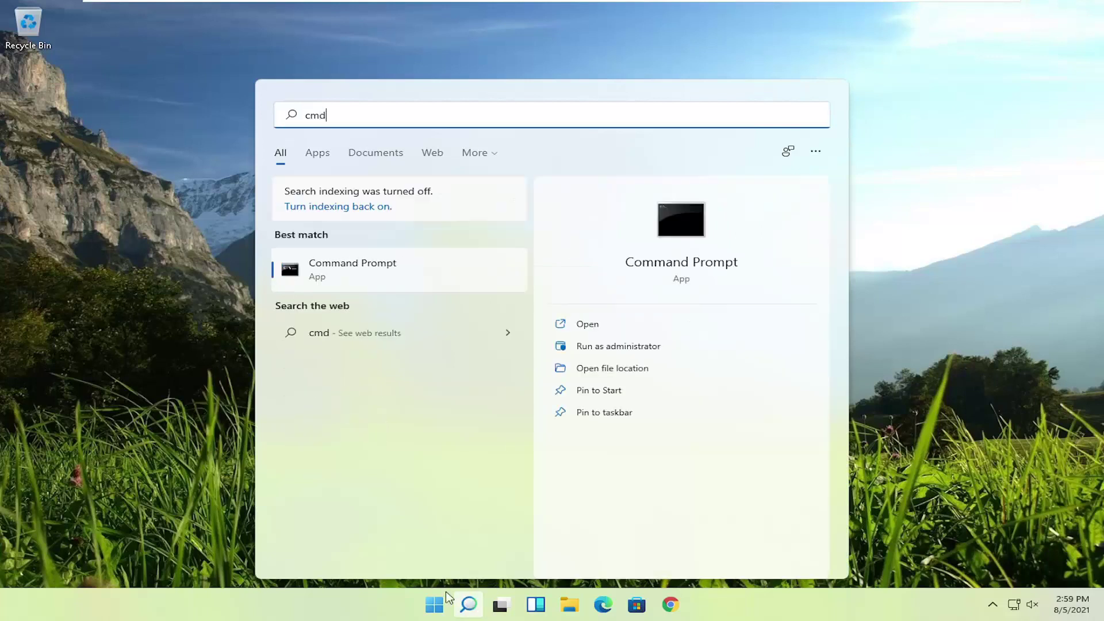
pyautogui.rightClick(337, 268)
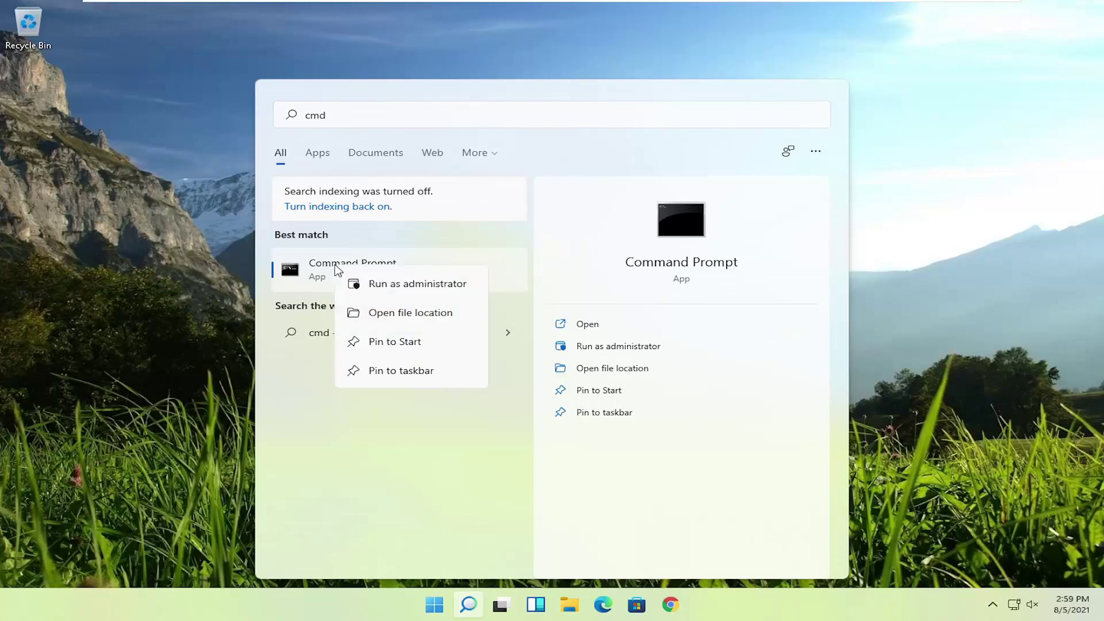
pyautogui.click(397, 284)
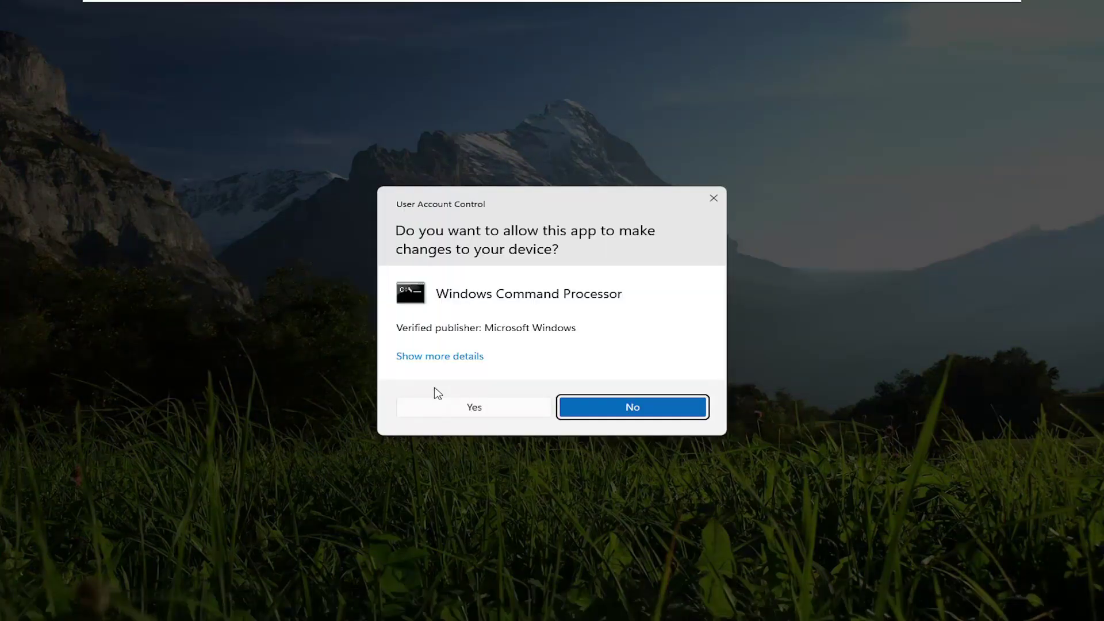
pyautogui.click(455, 407)
pyautogui.moveTo(377, 33); pyautogui.dragTo(506, 103)
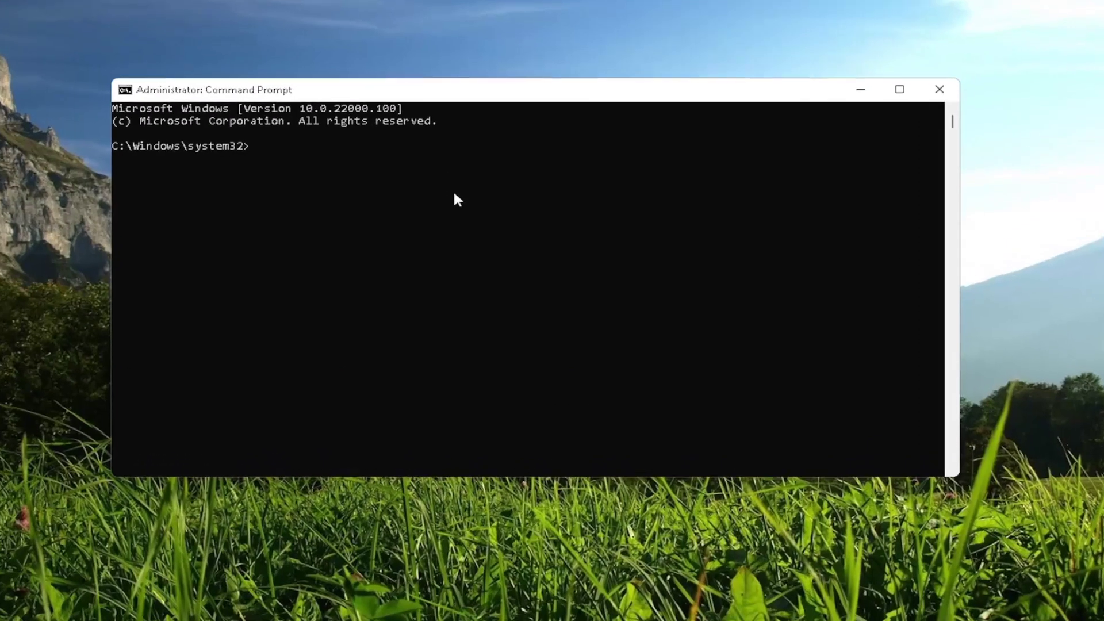
# Run "sfc /scannow" to scan the system files and close Command Prompt once verification is complete.
pyautogui.write('sfc')
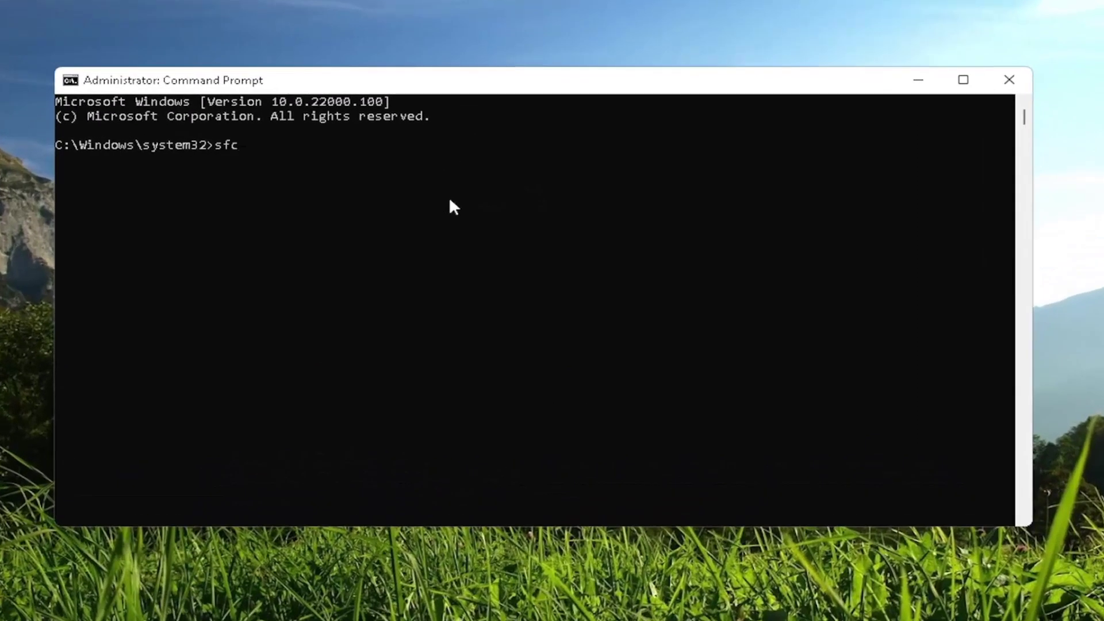
pyautogui.write(' /scannow')
pyautogui.press('Return')
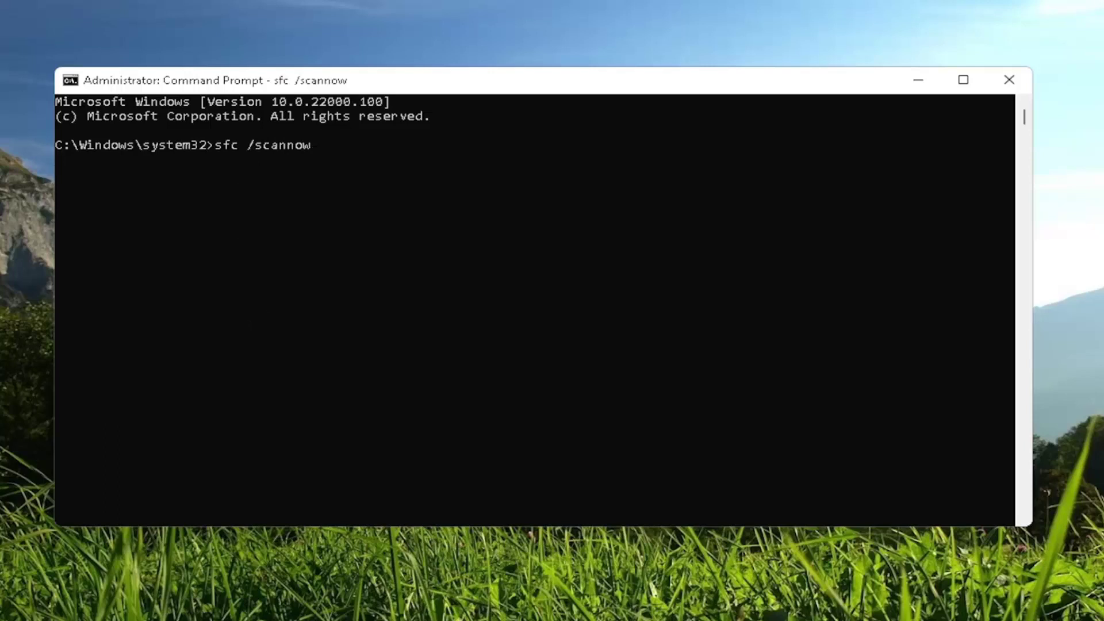
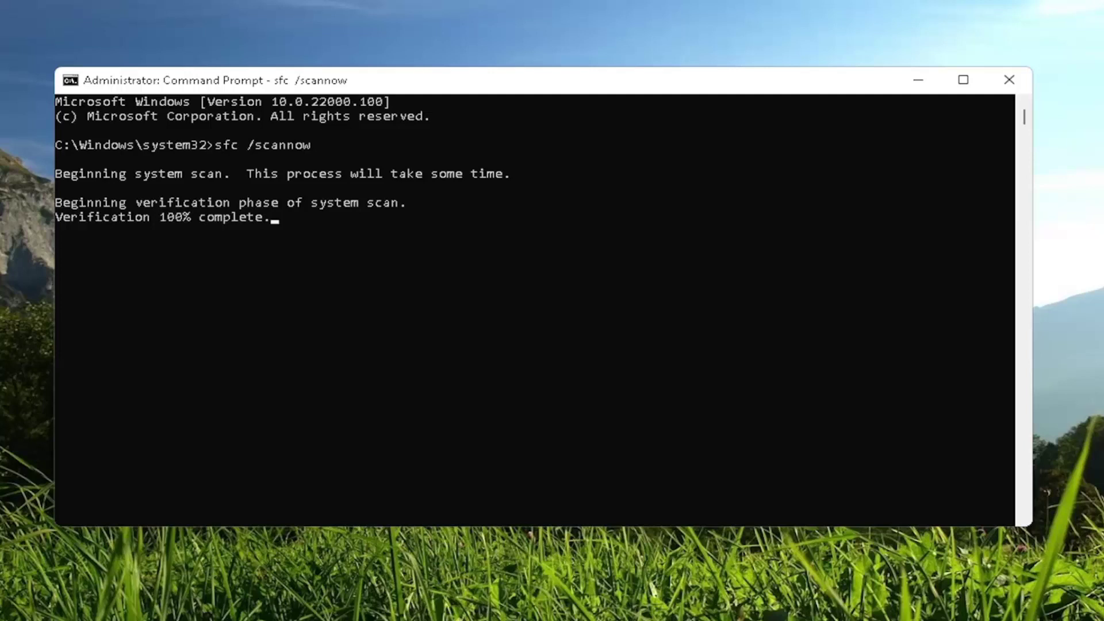
pyautogui.click(1010, 80)
# Restart the computer.
pyautogui.rightClick(435, 604)
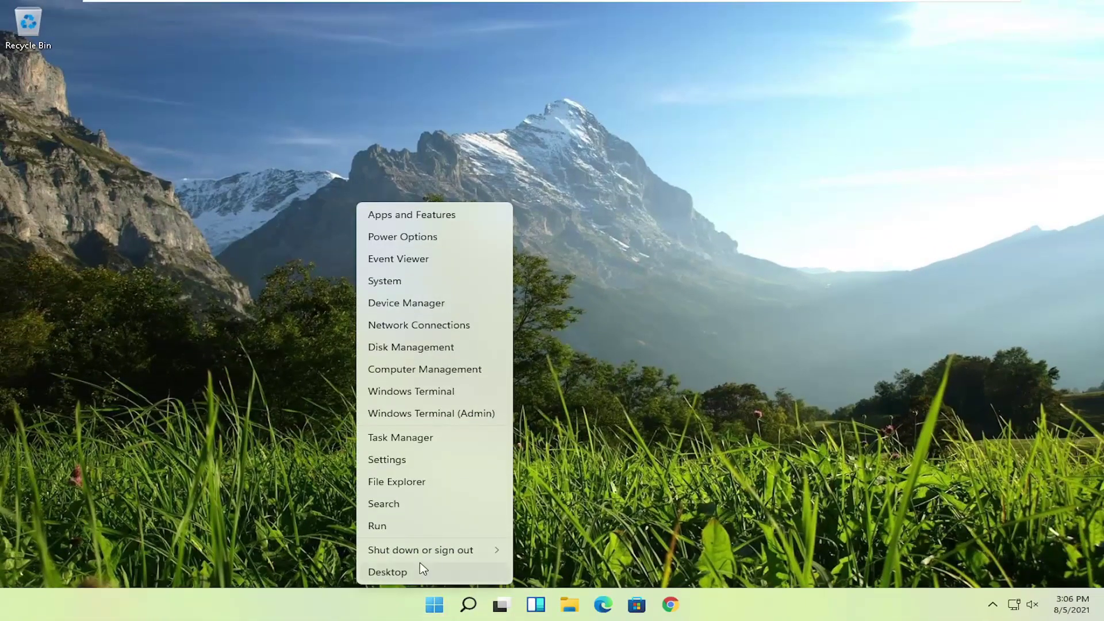
pyautogui.moveTo(451, 550)
pyautogui.click(543, 572)
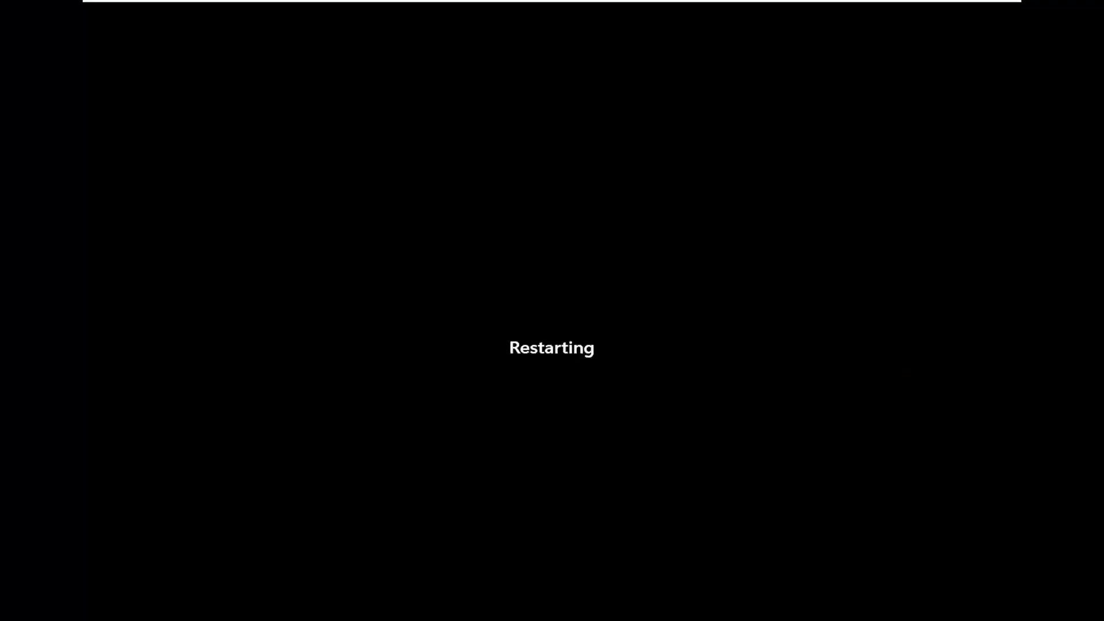